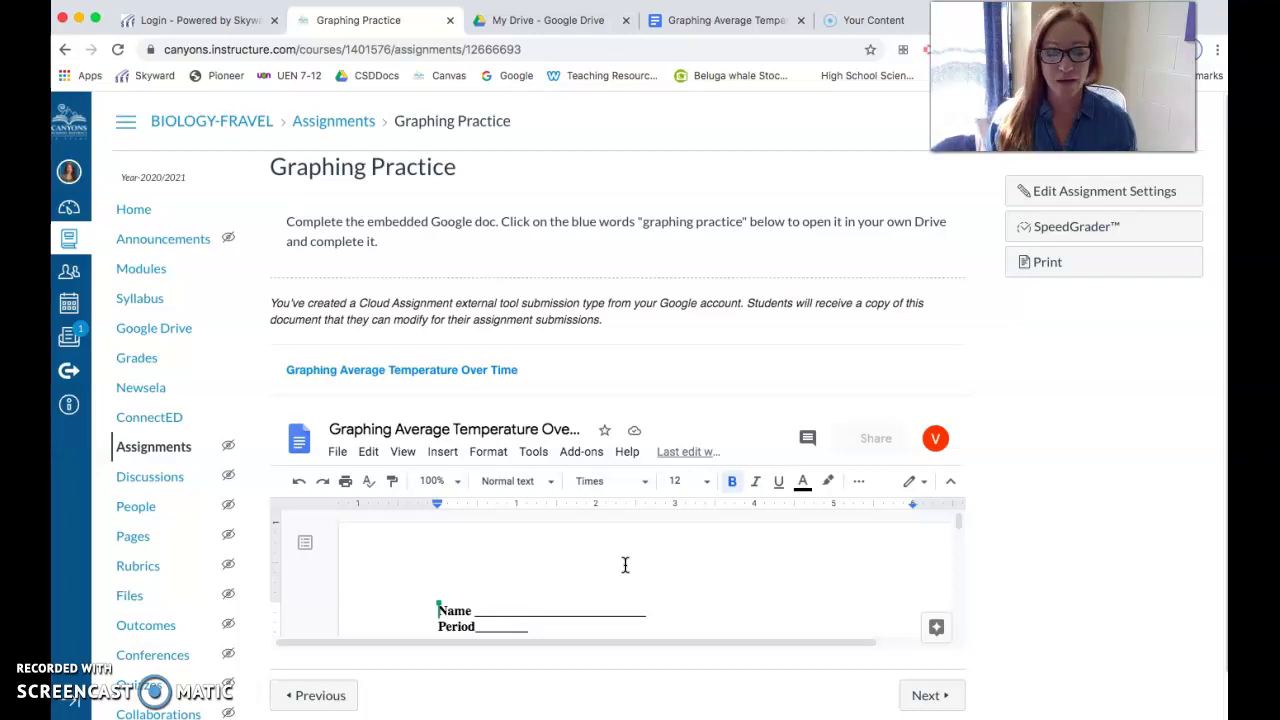
Step: Open the Graphing Average Temperature Over Time document from the assignment and review its procedure, data and analysis questions
click(625, 559)
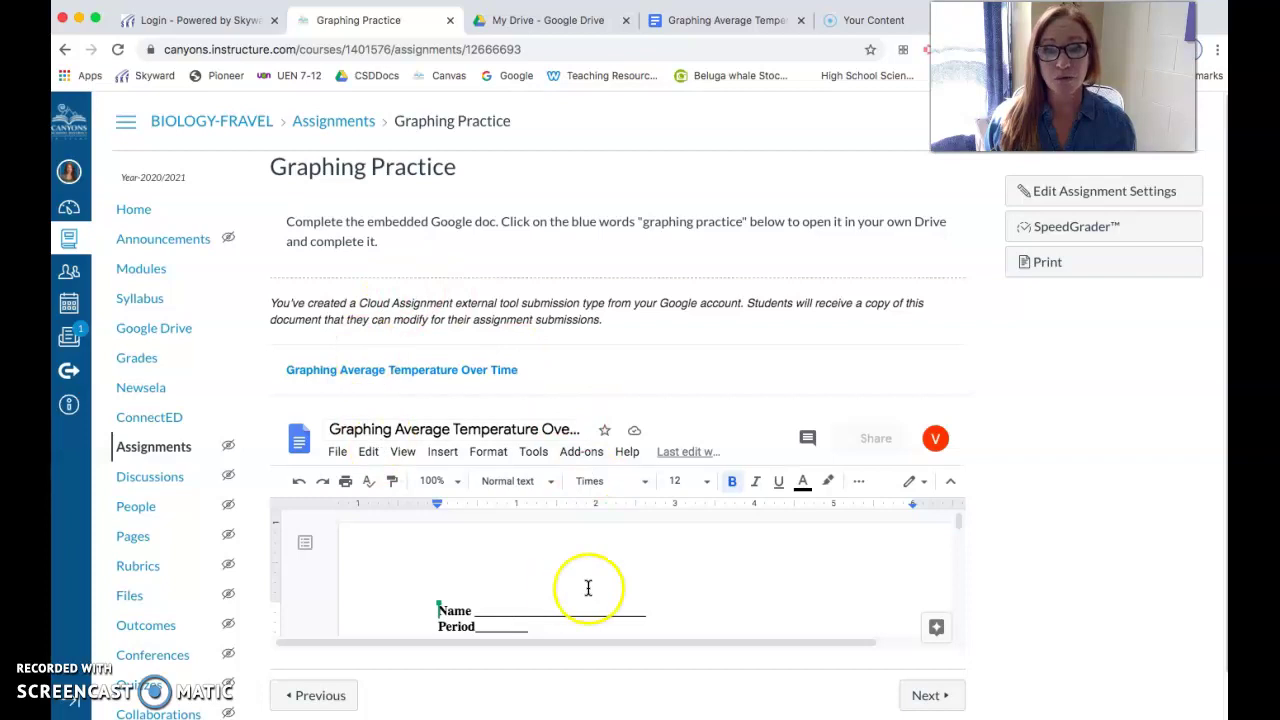
click(417, 371)
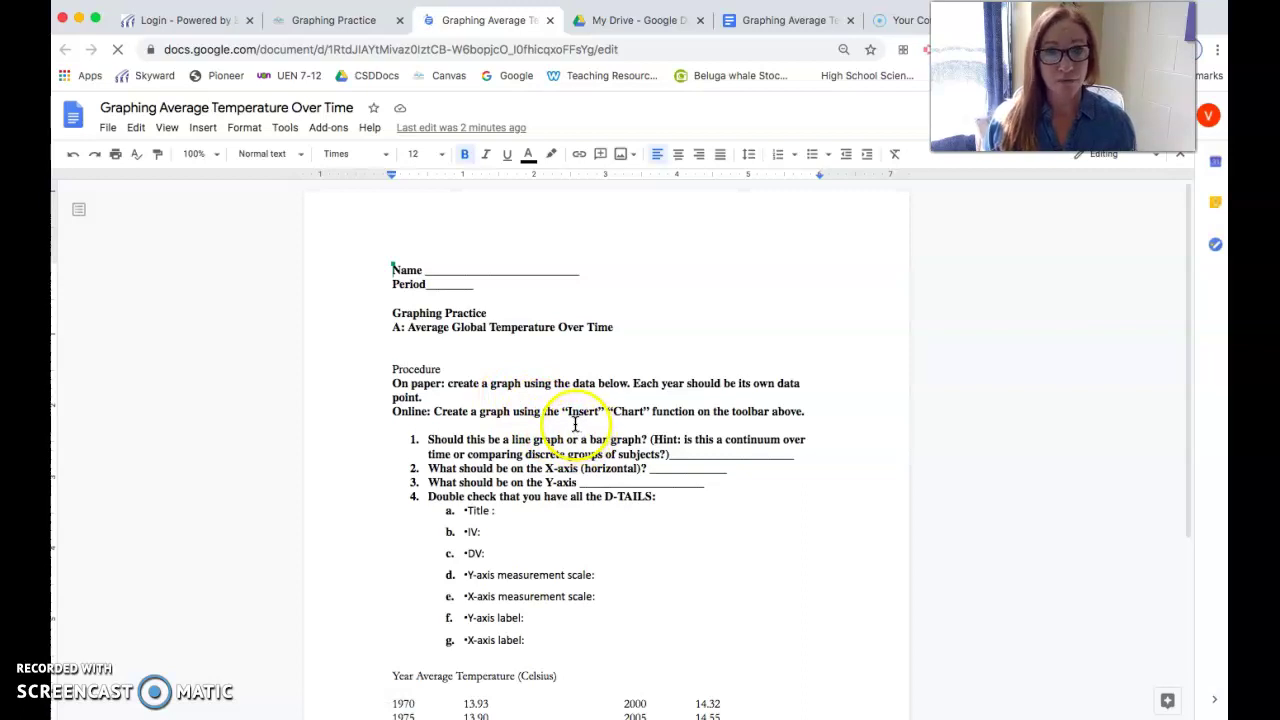
scroll(500, 320, down, 1)
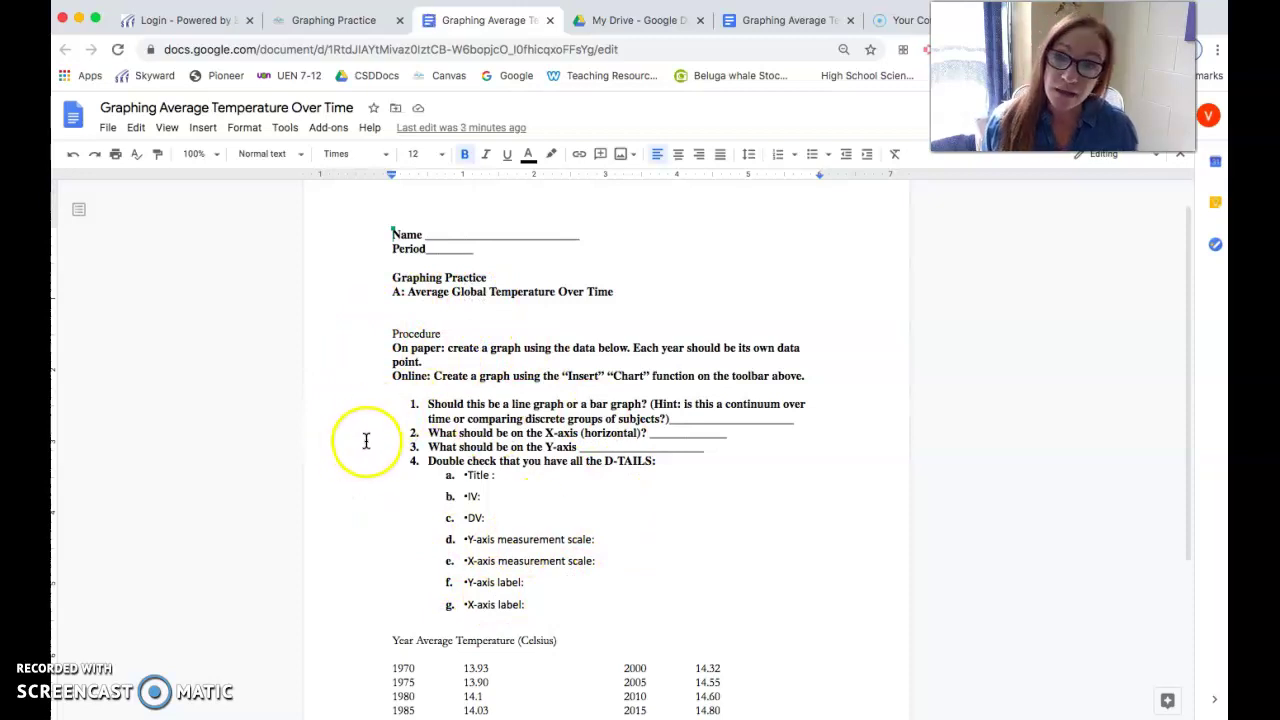
scroll(366, 441, down, 2)
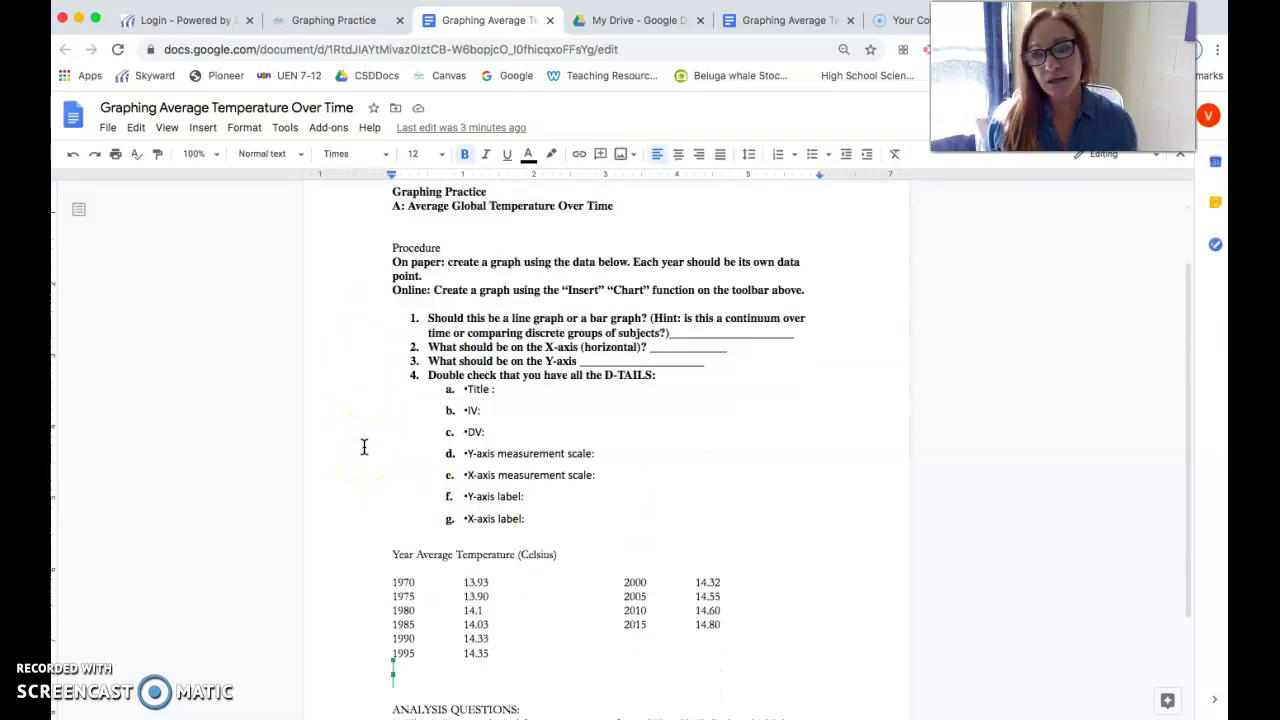
scroll(364, 447, down, 2)
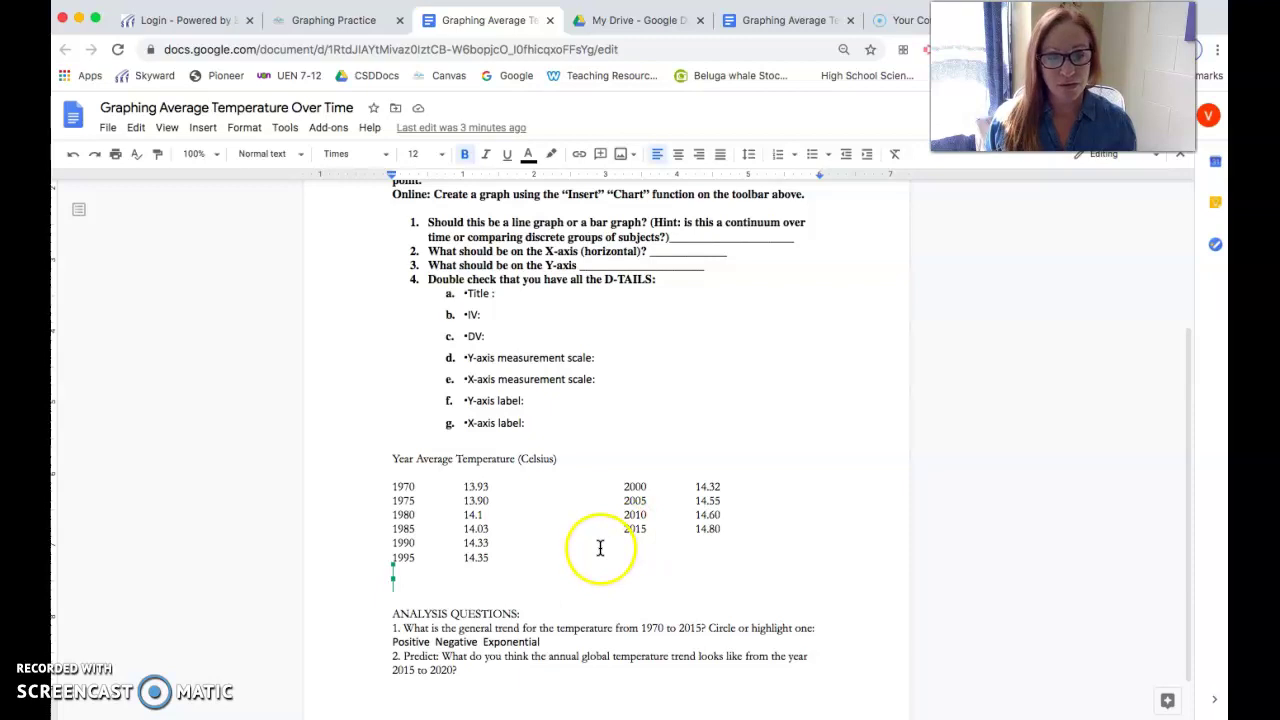
scroll(593, 543, down, 1)
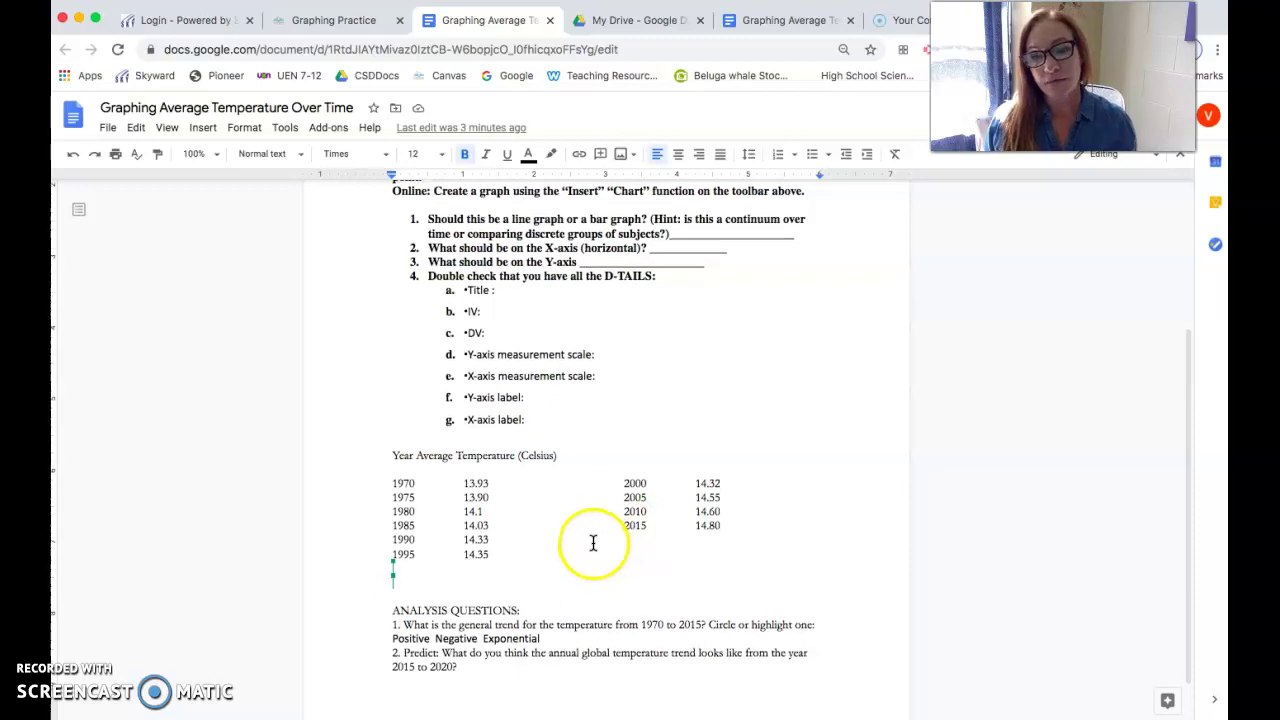
Step: Insert a line chart on the blank line between the temperature data and the analysis questions
click(403, 582)
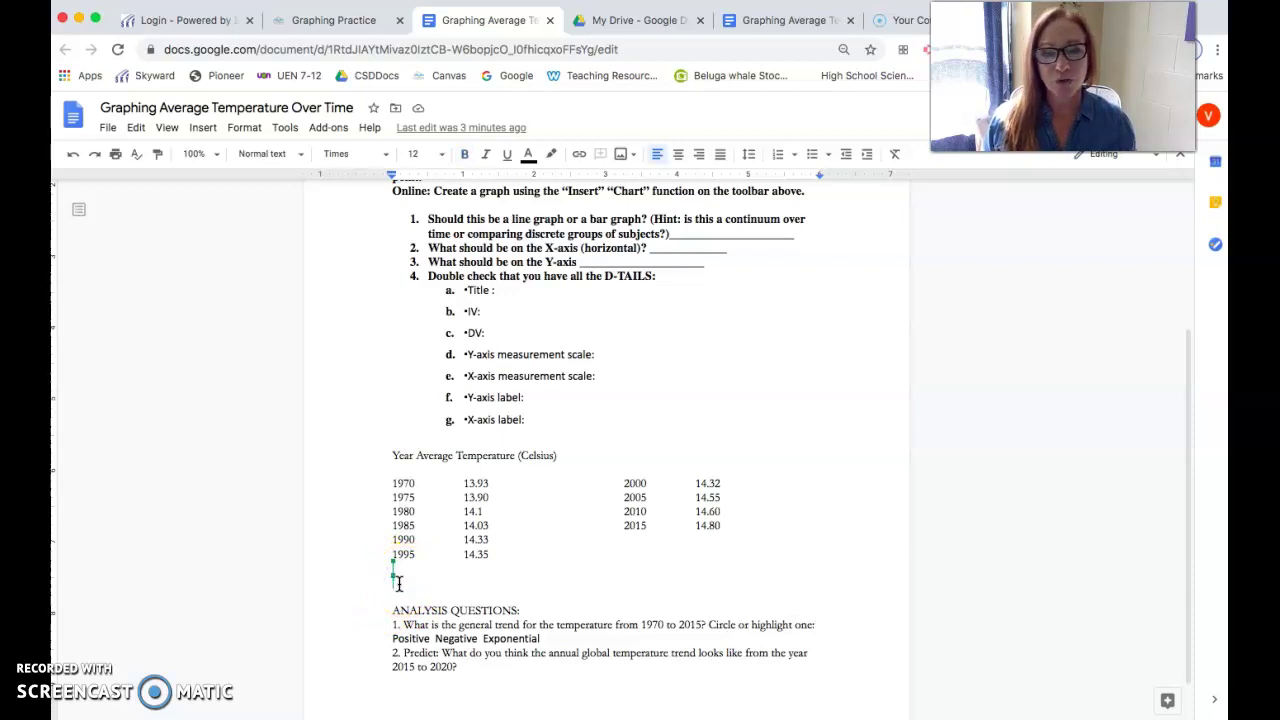
click(412, 580)
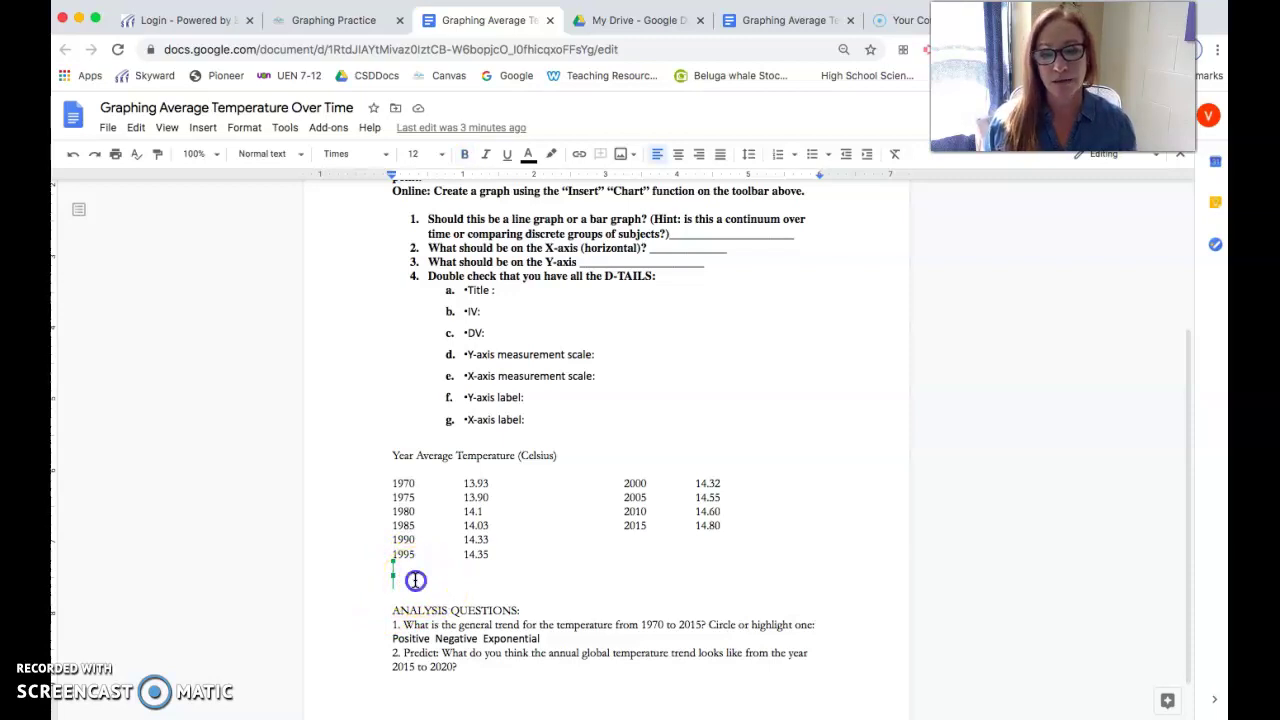
click(388, 581)
click(390, 581)
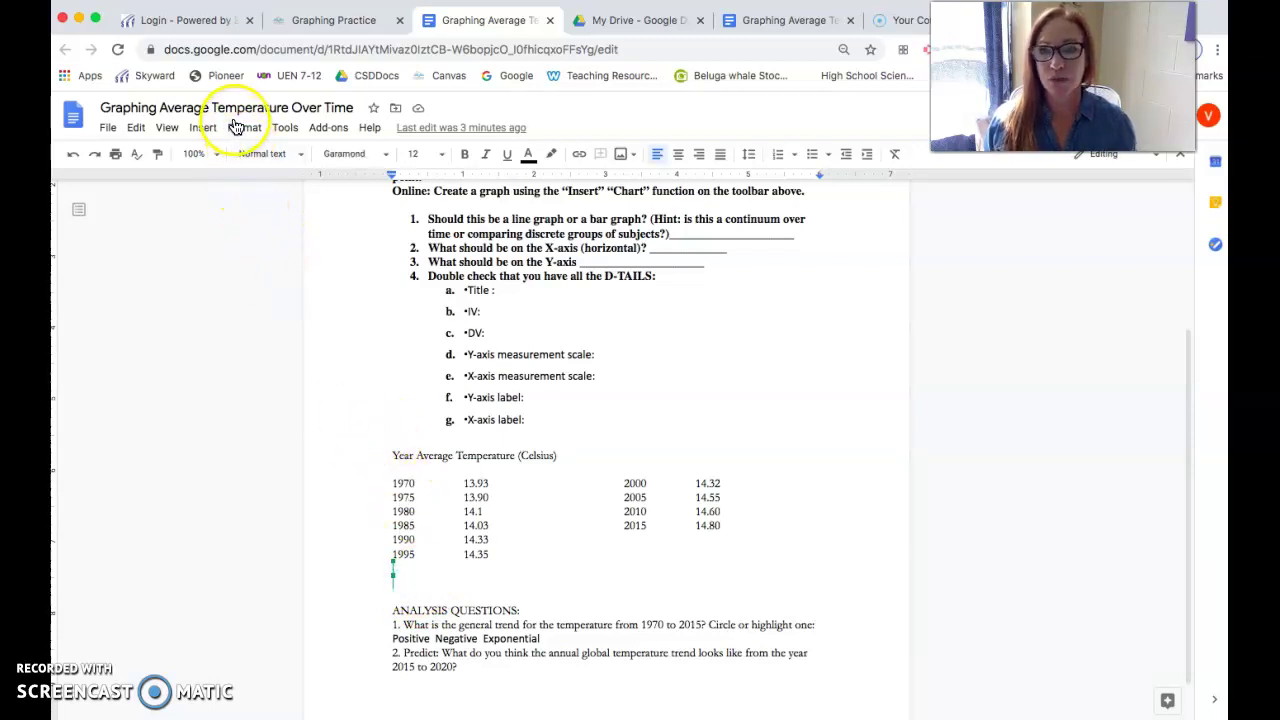
click(203, 128)
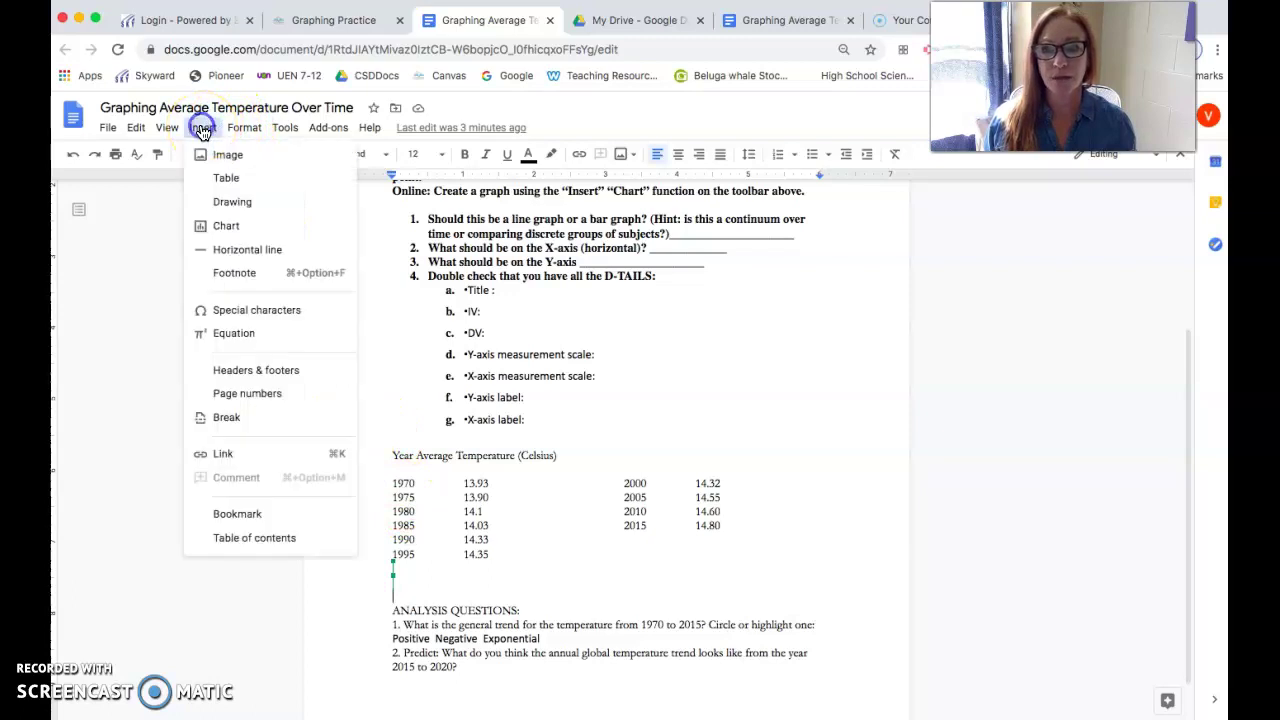
mouse_move(226, 228)
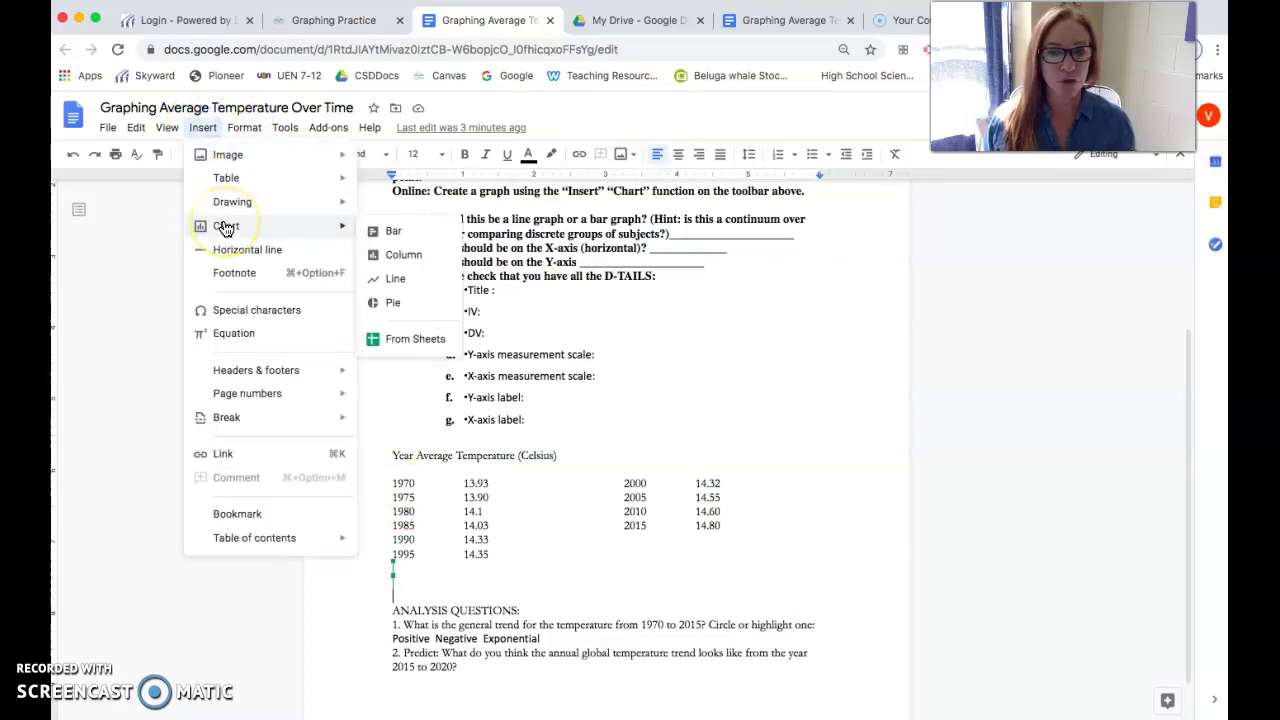
click(372, 280)
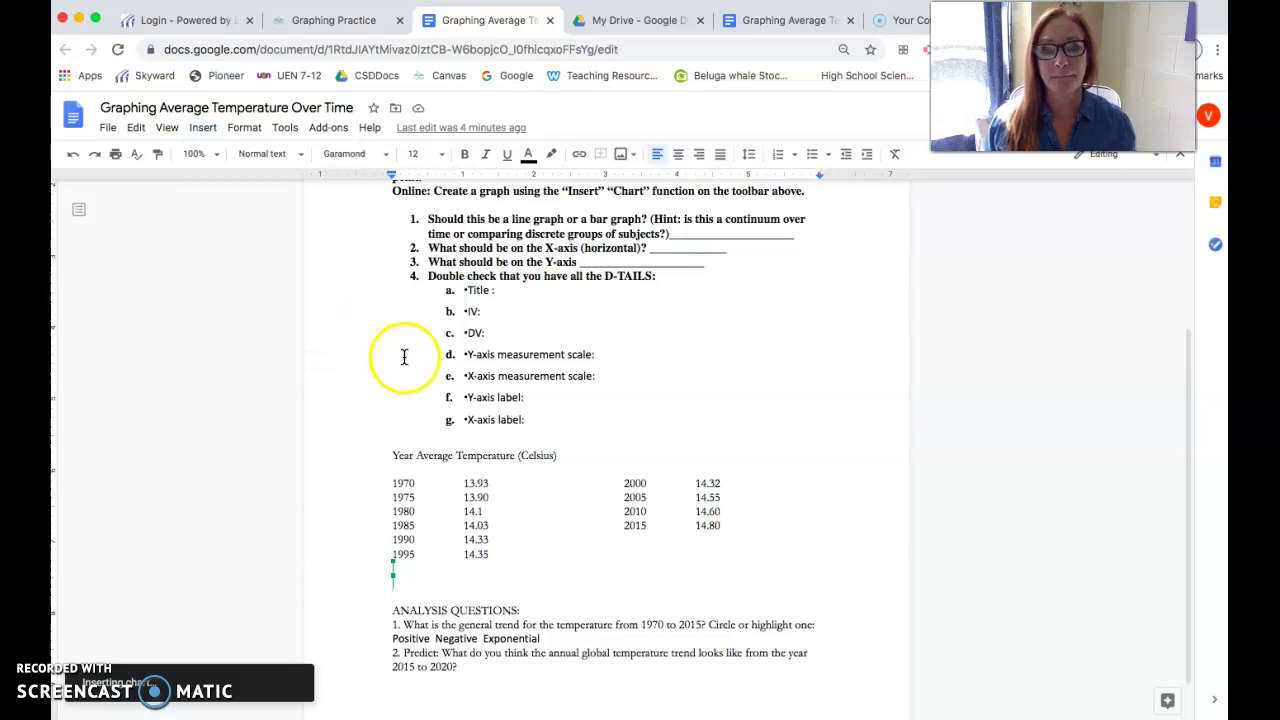
Step: Open the source spreadsheet of the inserted Points scored line chart
scroll(411, 560, down, 5)
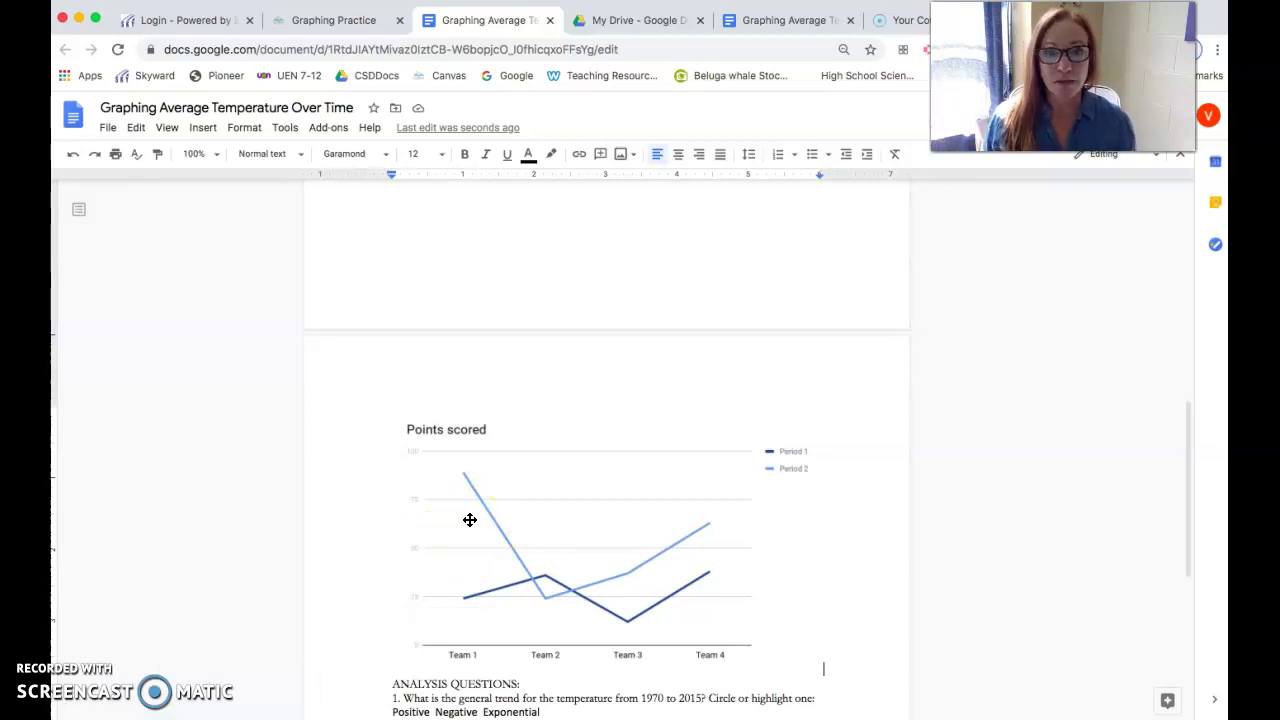
click(486, 510)
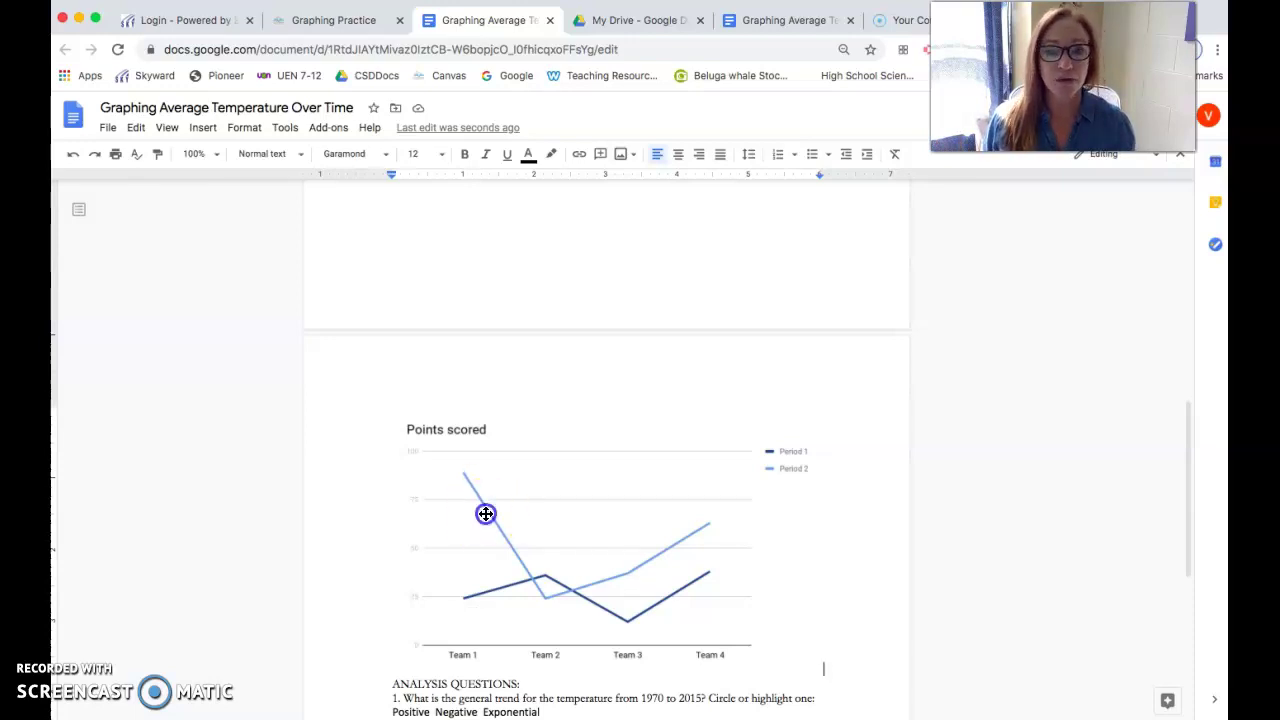
click(486, 513)
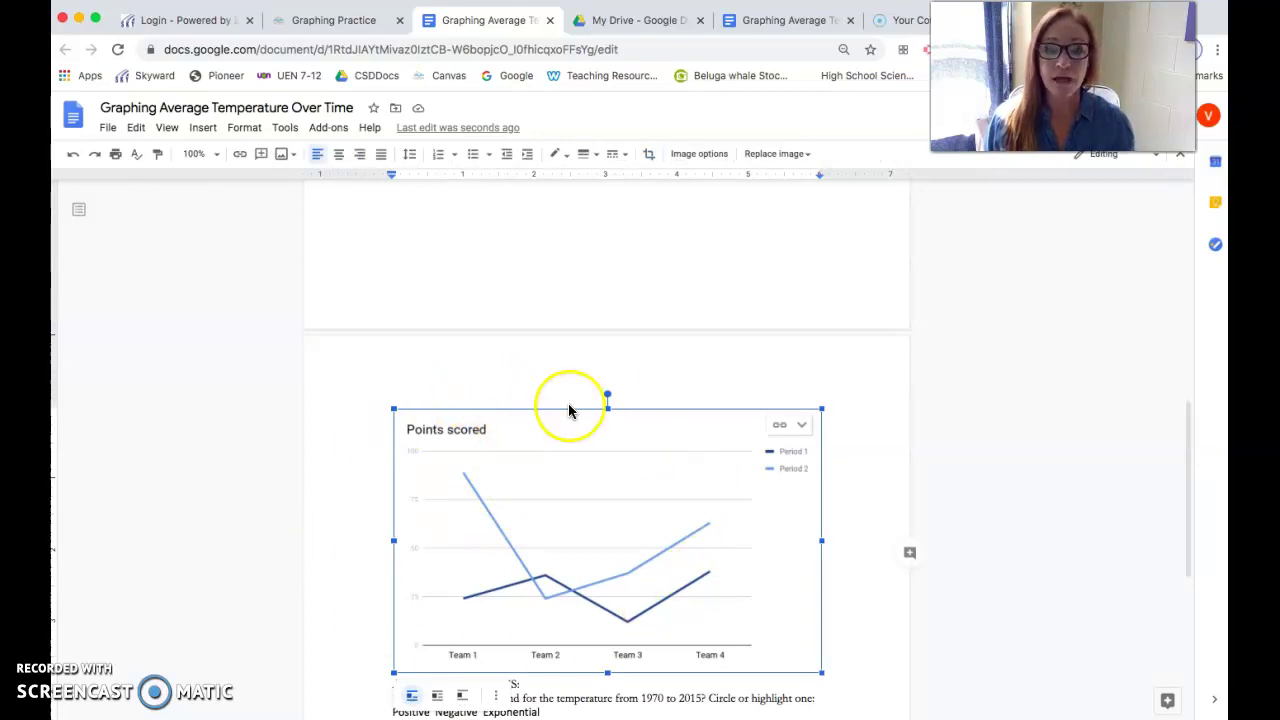
click(779, 428)
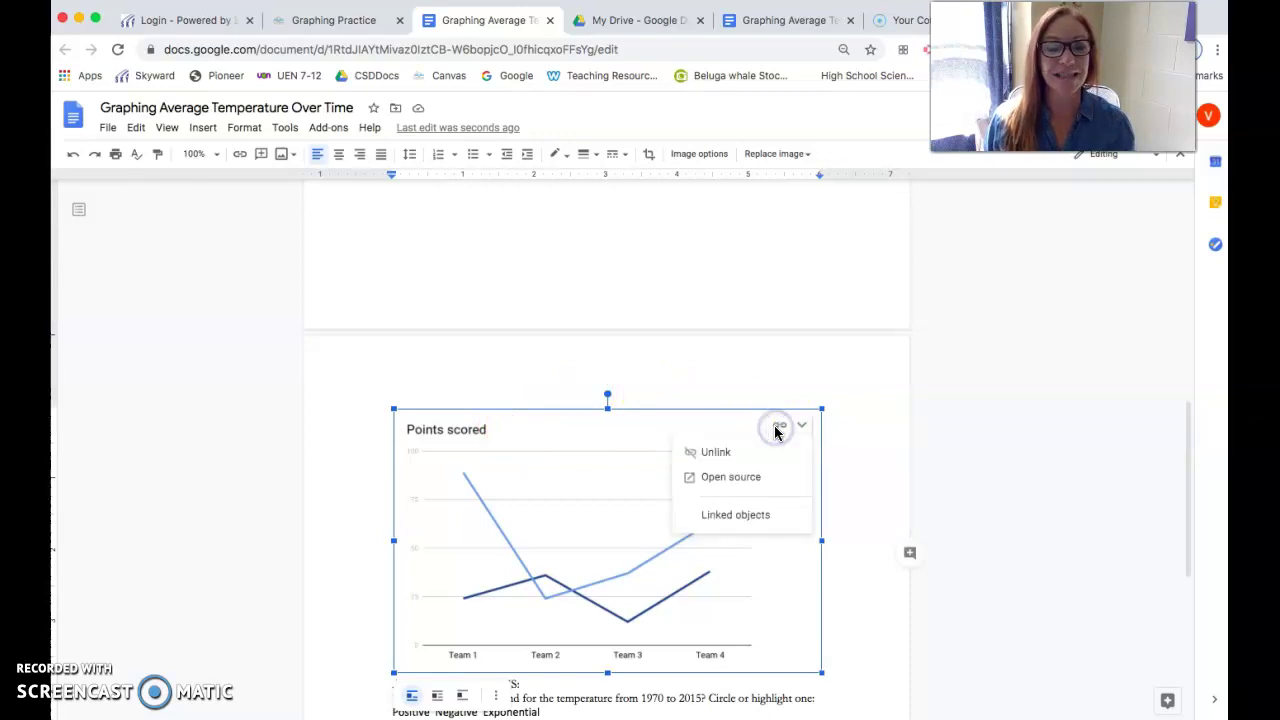
click(737, 478)
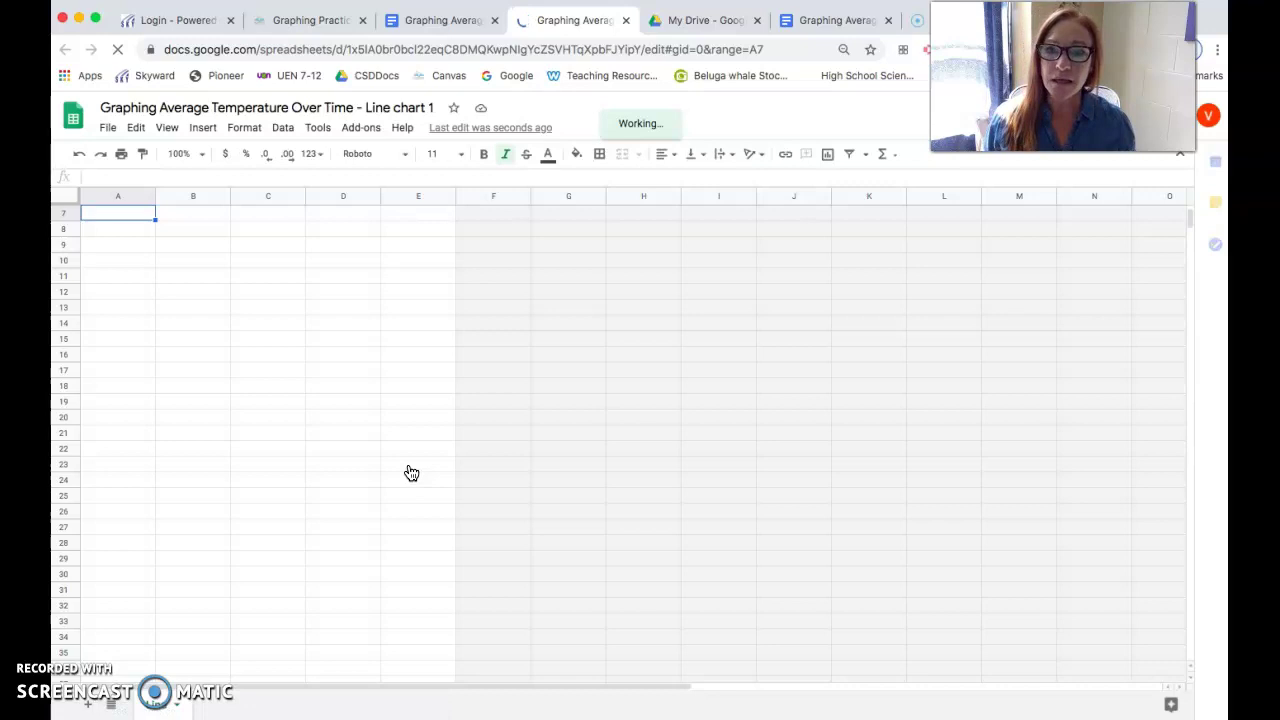
click(401, 474)
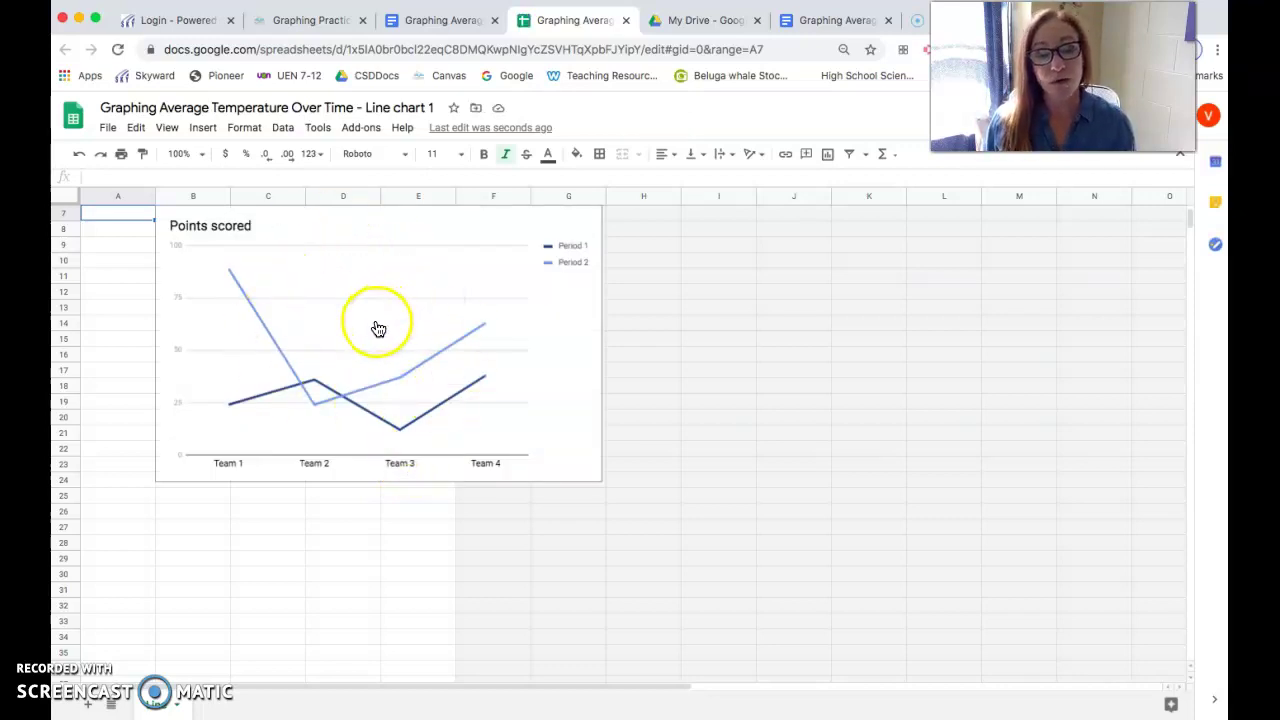
Step: Replace the four team labels in A2:A5 with the years 1970, 1975, 1980 and 1985
scroll(377, 332, up, 3)
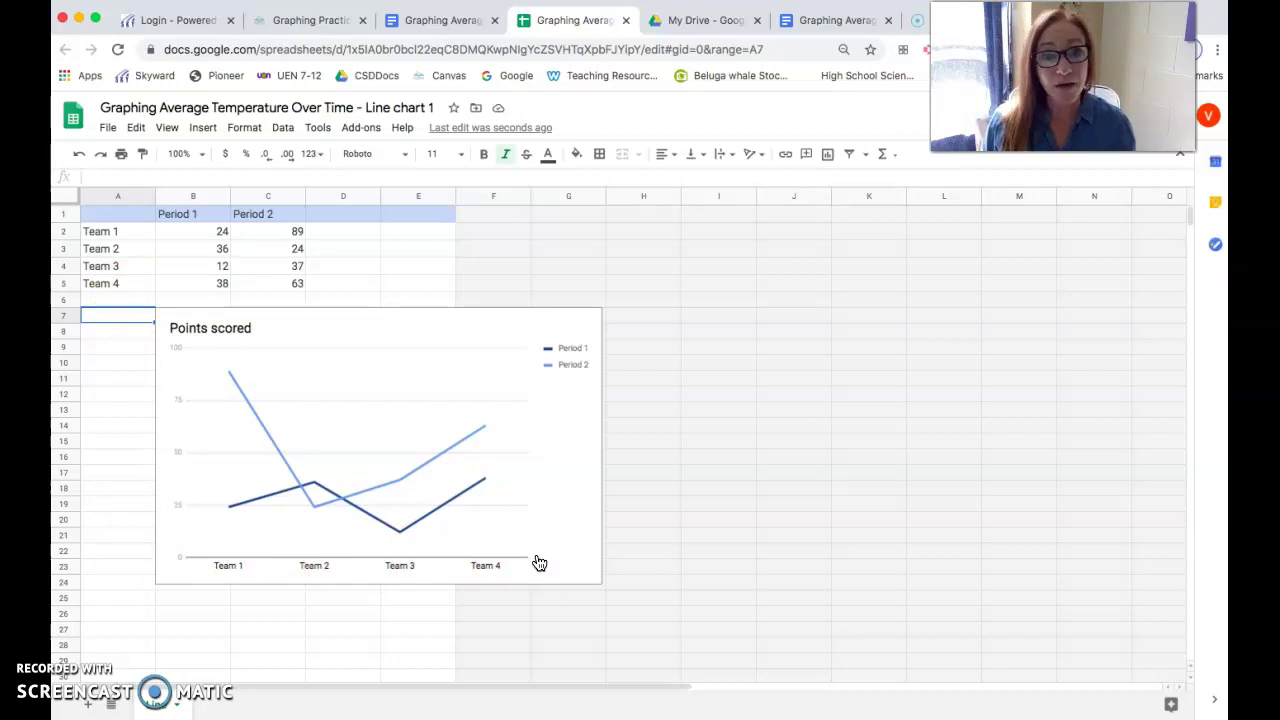
click(126, 232)
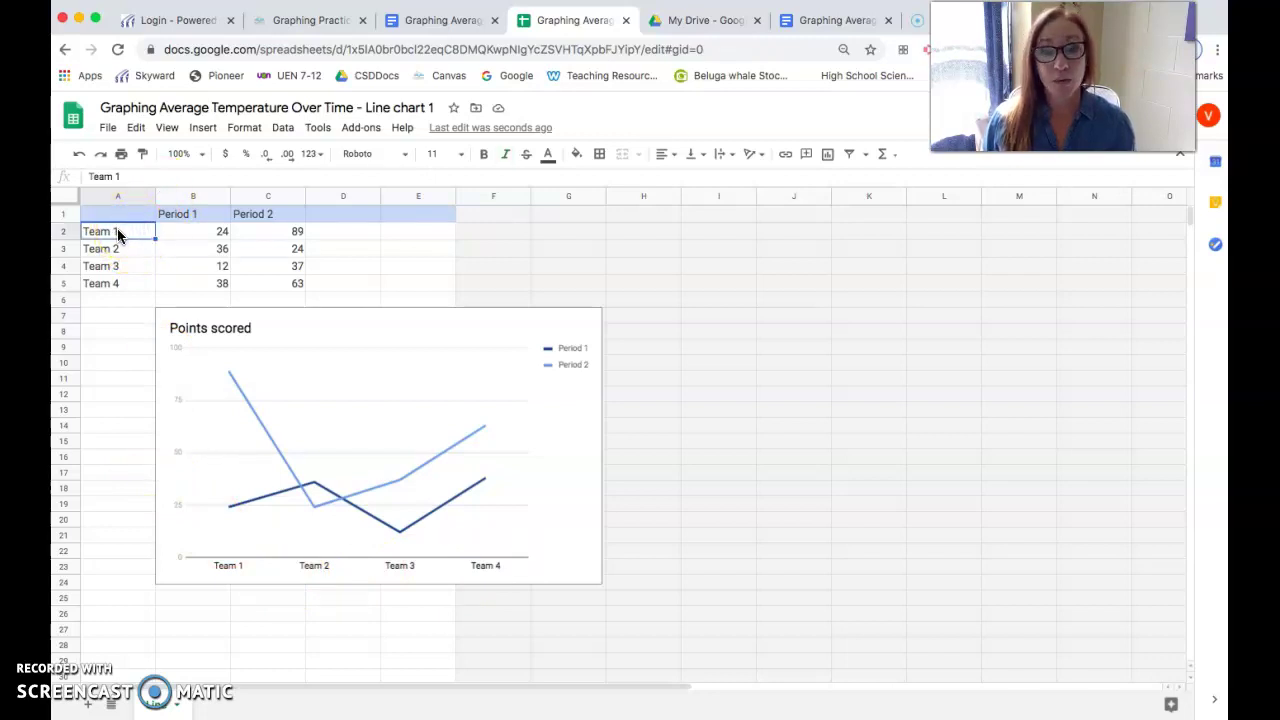
double_click(117, 231)
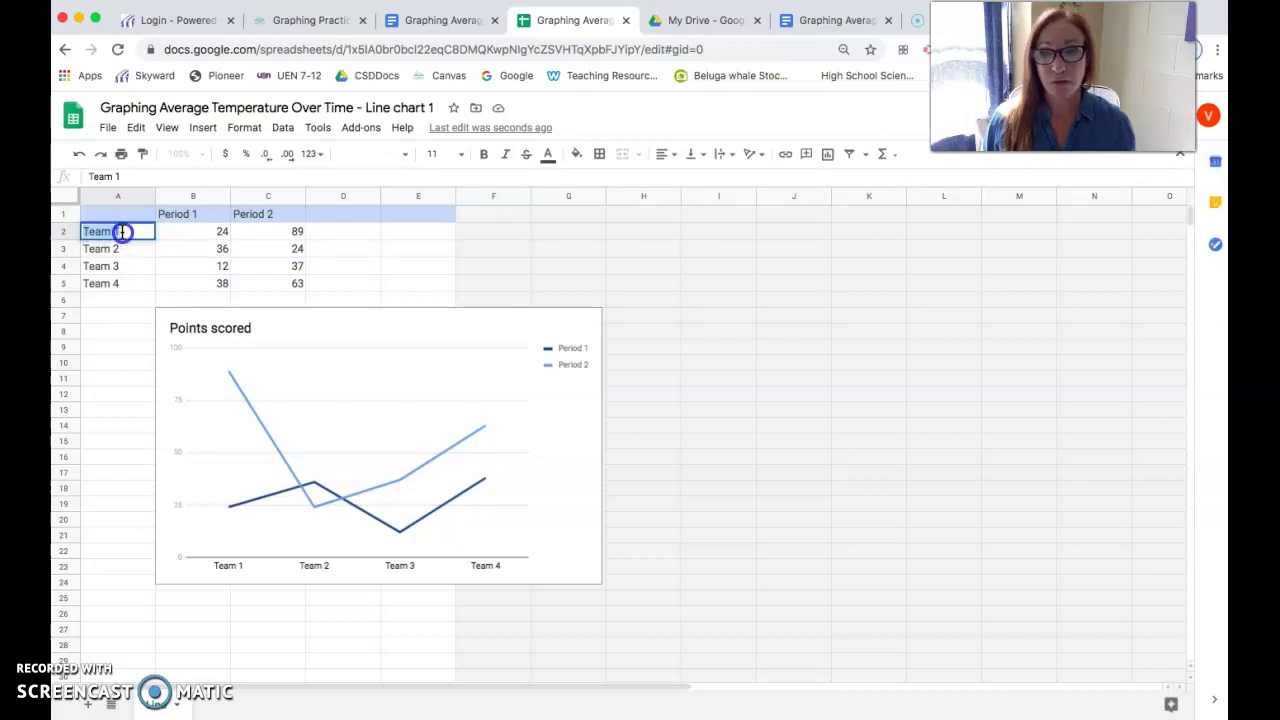
text(1970)
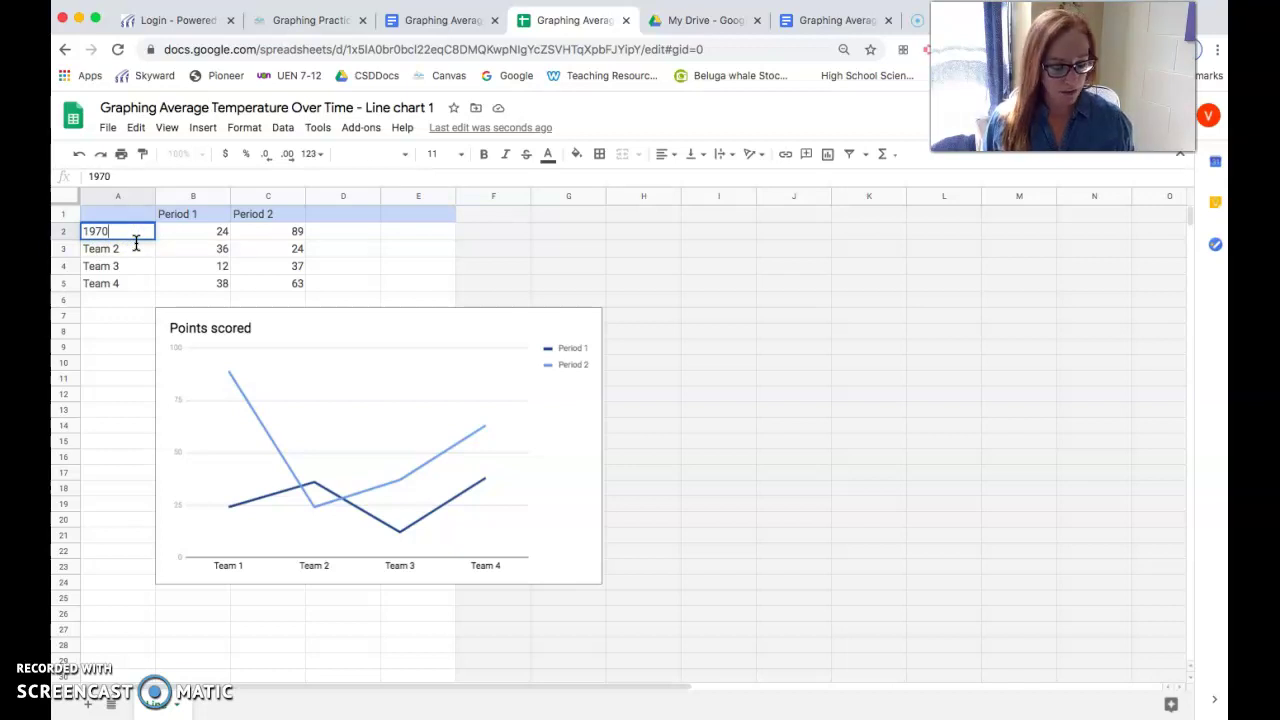
key(Return)
text(1+7)
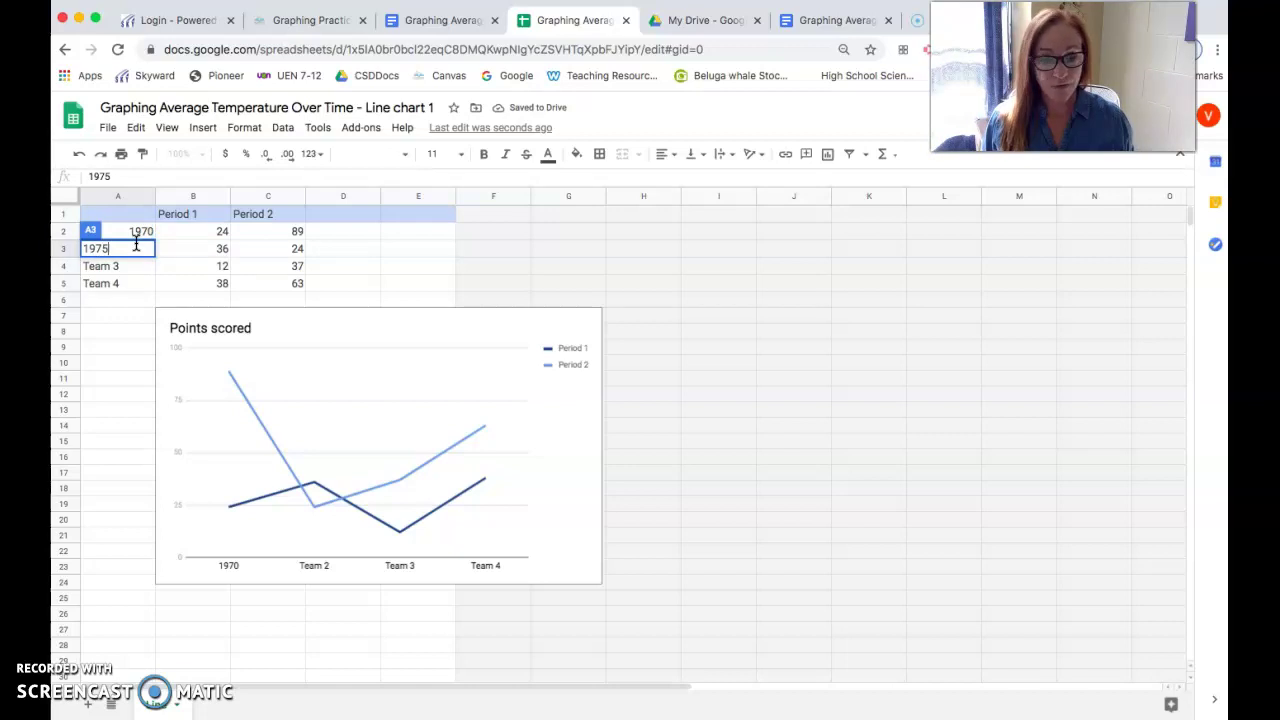
text(5)
key(Return)
text(1980)
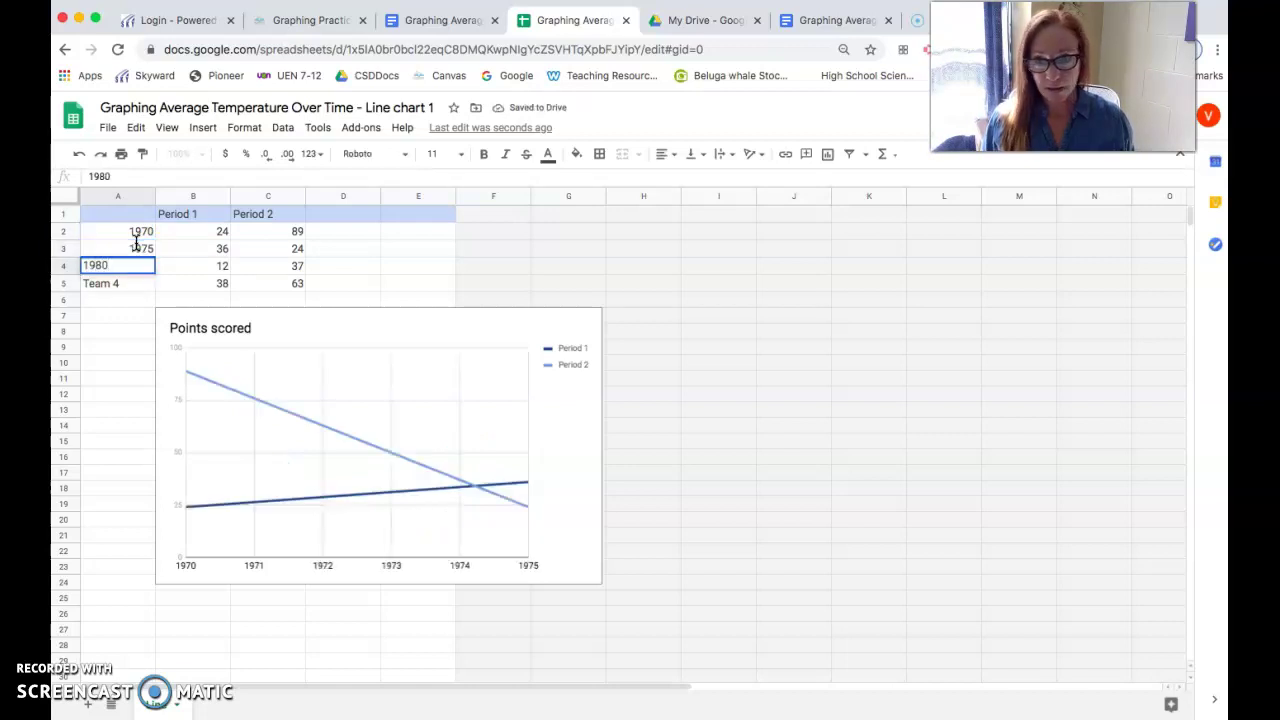
key(Return)
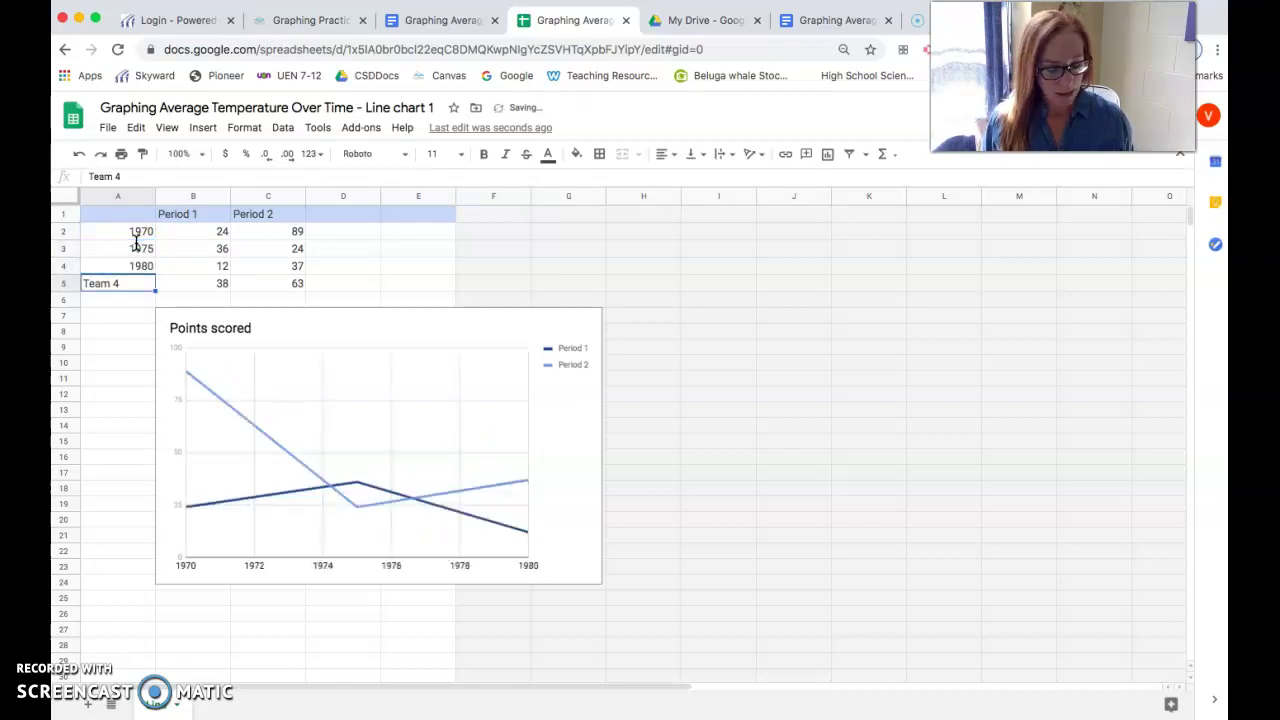
text(1985)
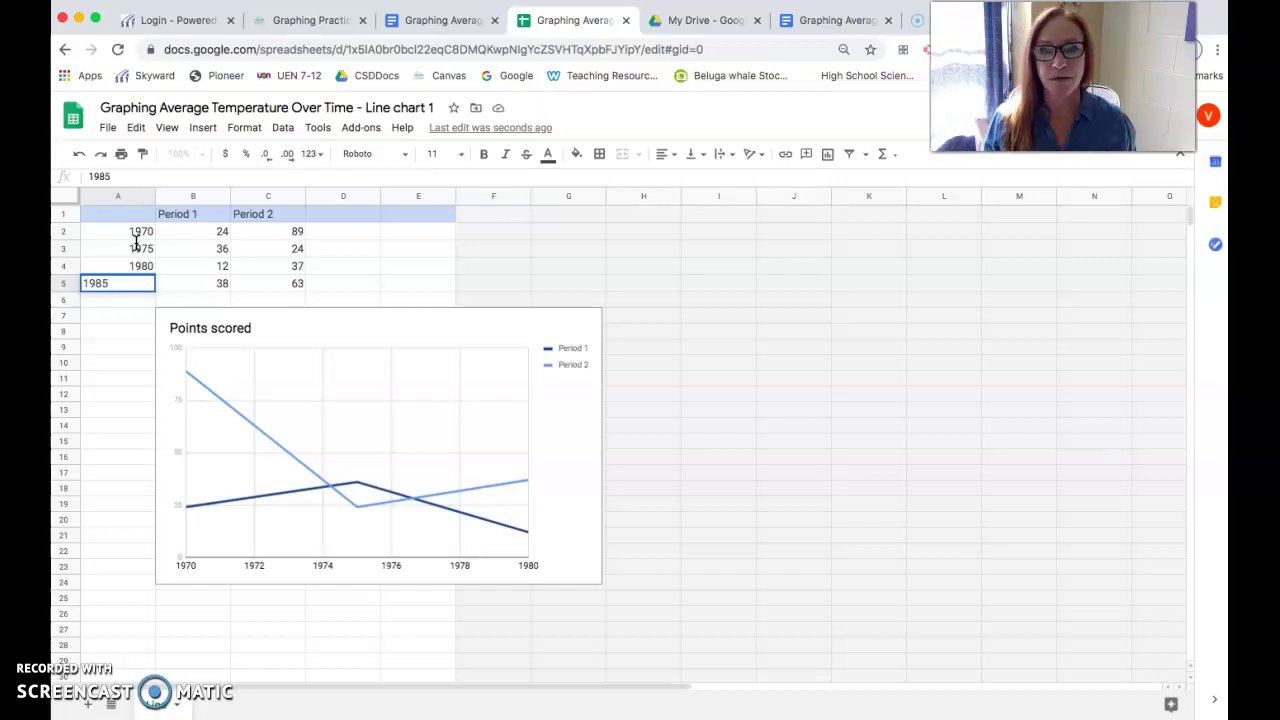
key(Return)
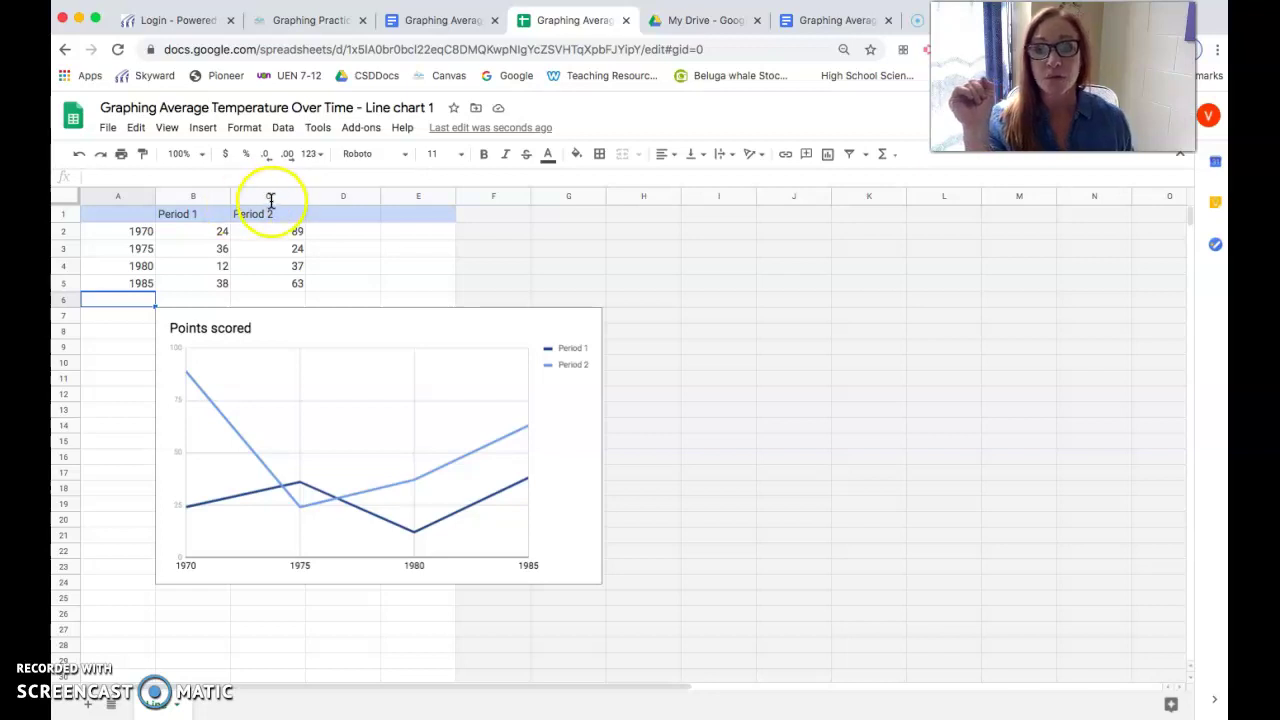
Step: Delete the Period 2 column from the chart's data table
click(269, 196)
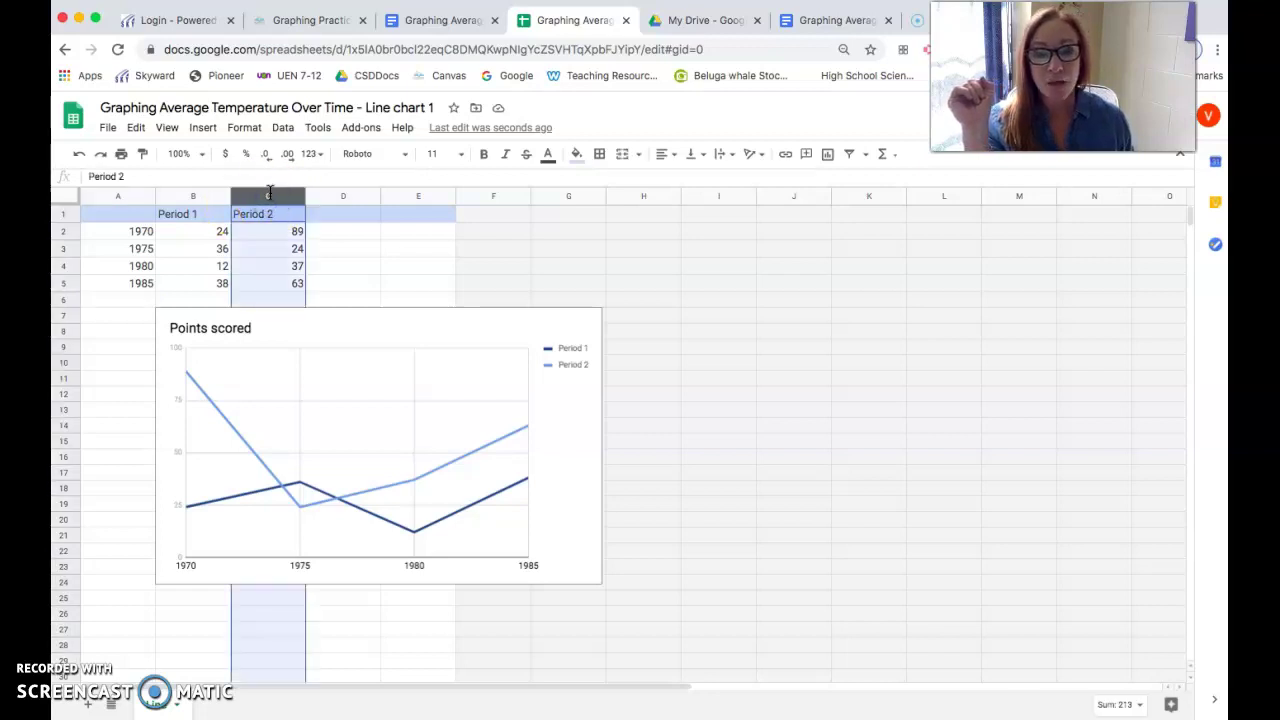
mouse_move(269, 193)
mouse_down()
mouse_move(306, 200)
mouse_move(266, 196)
mouse_up()
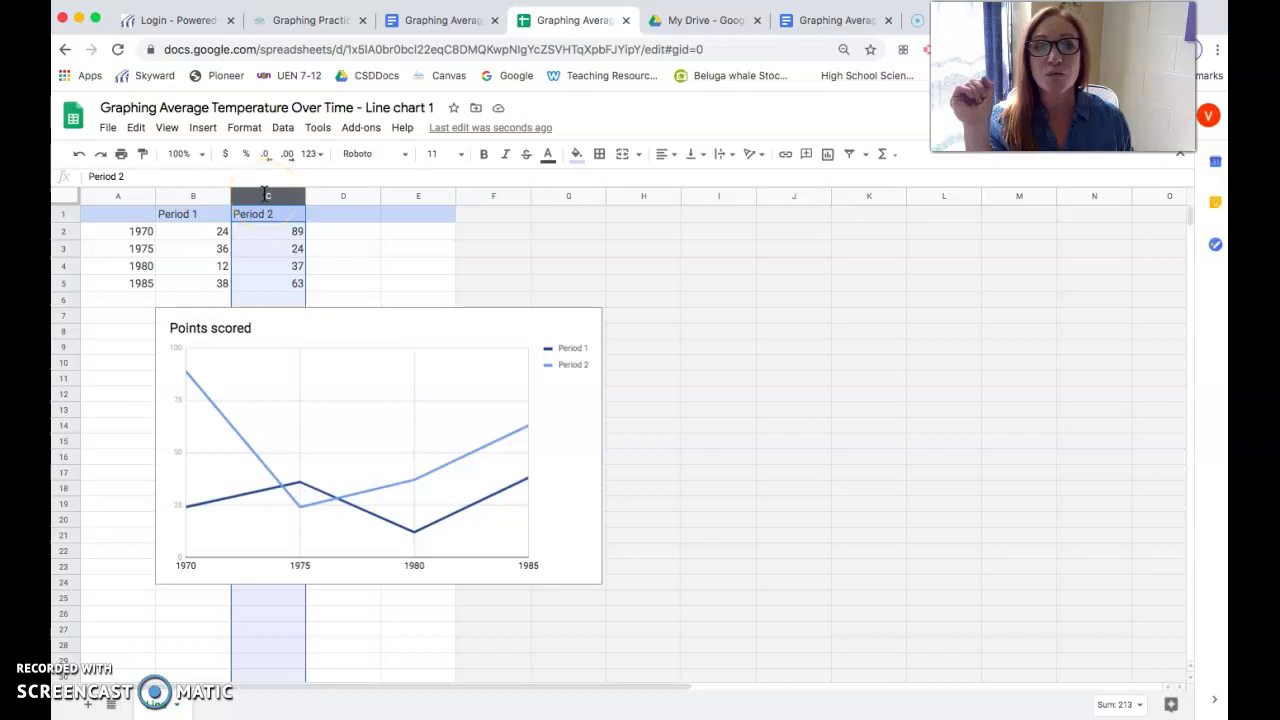
right_click(265, 193)
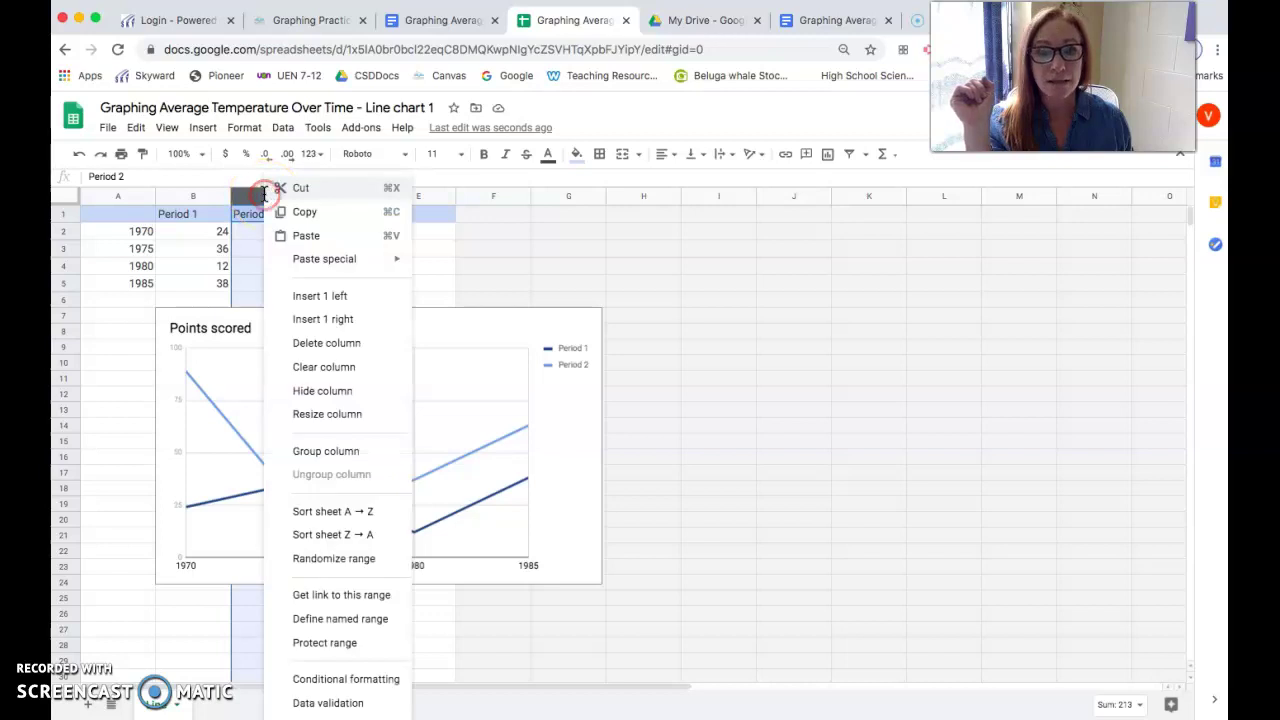
click(296, 343)
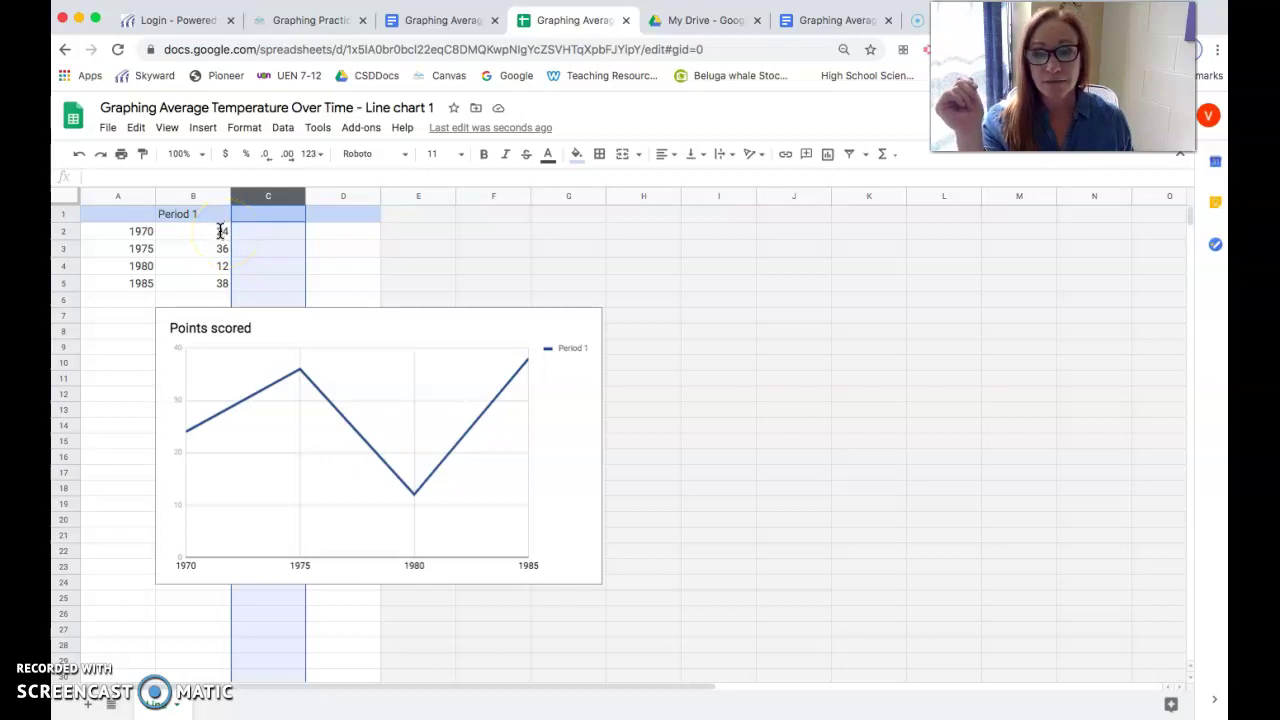
Step: Look up the 1970 average temperature in the assignment document and enter 13.93 in B2 of the chart's data sheet
click(220, 231)
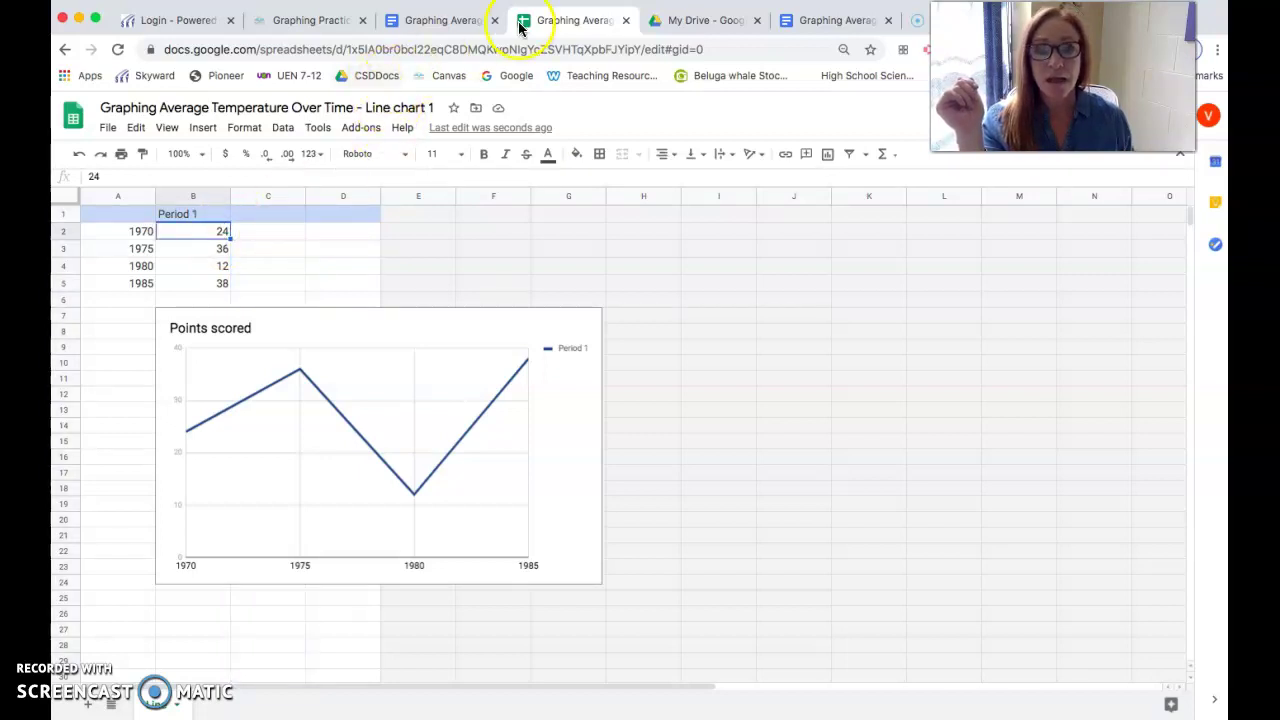
click(428, 24)
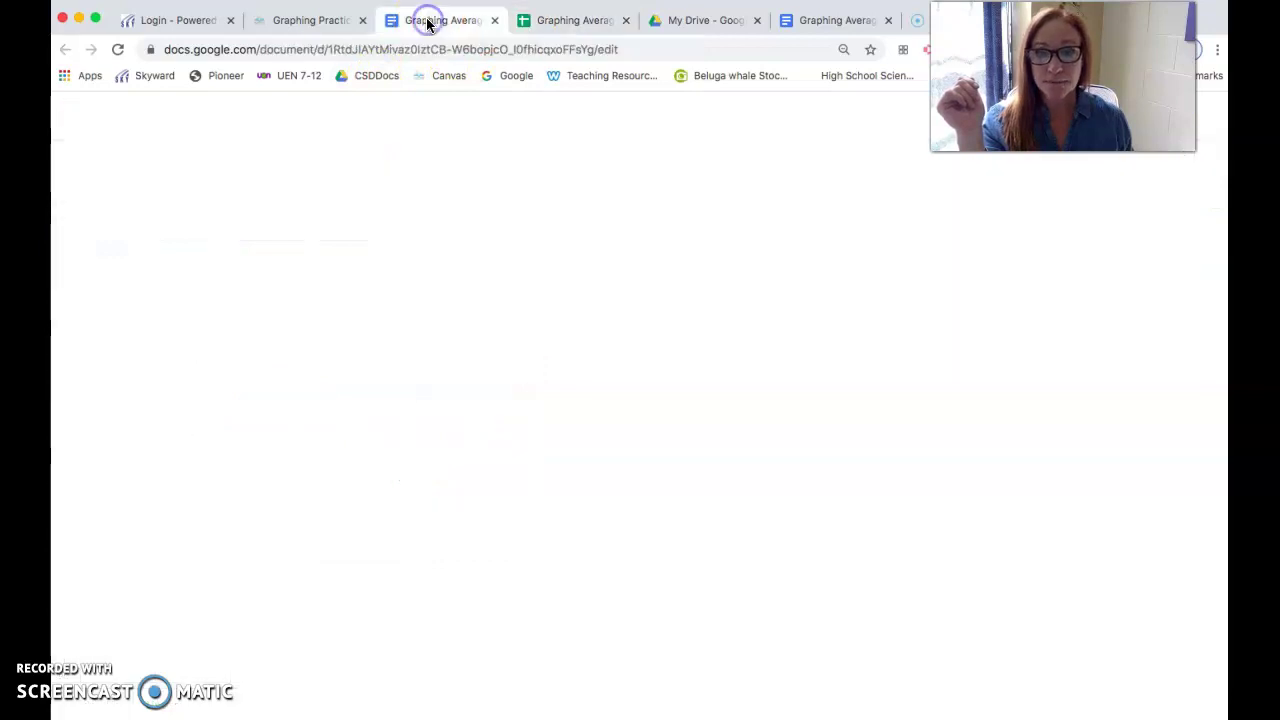
scroll(408, 329, up, 10)
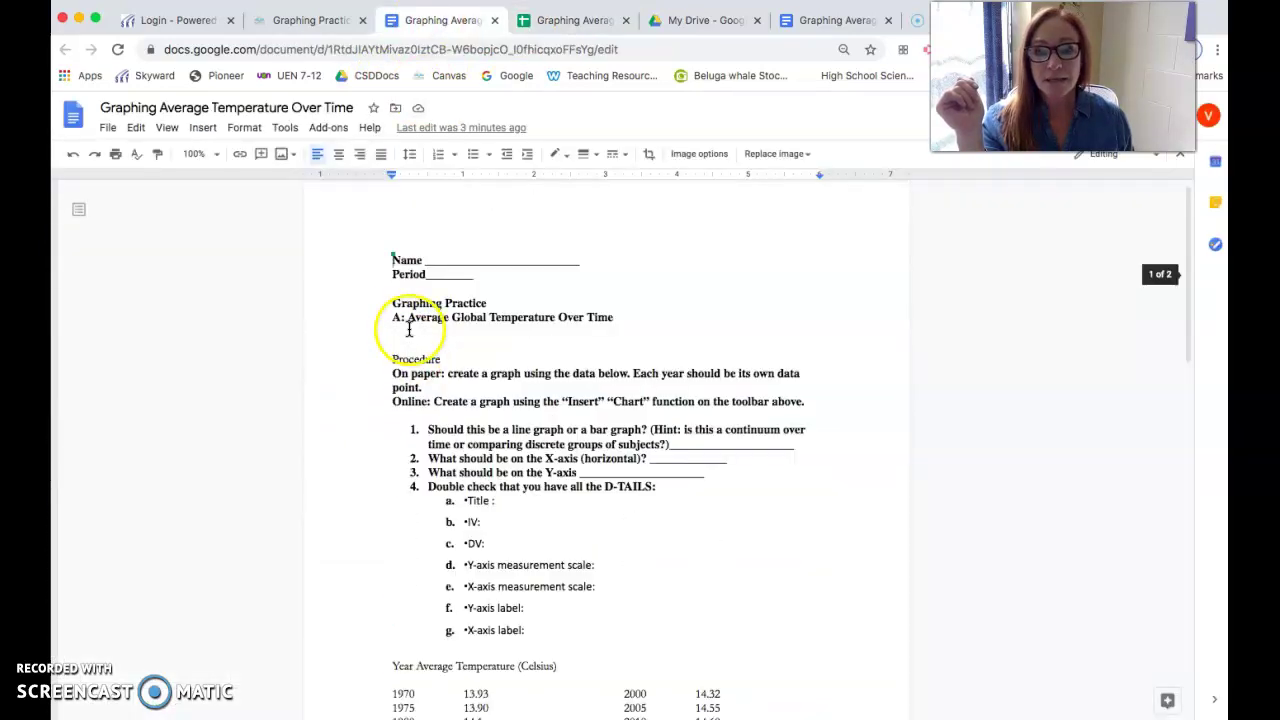
scroll(391, 349, down, 5)
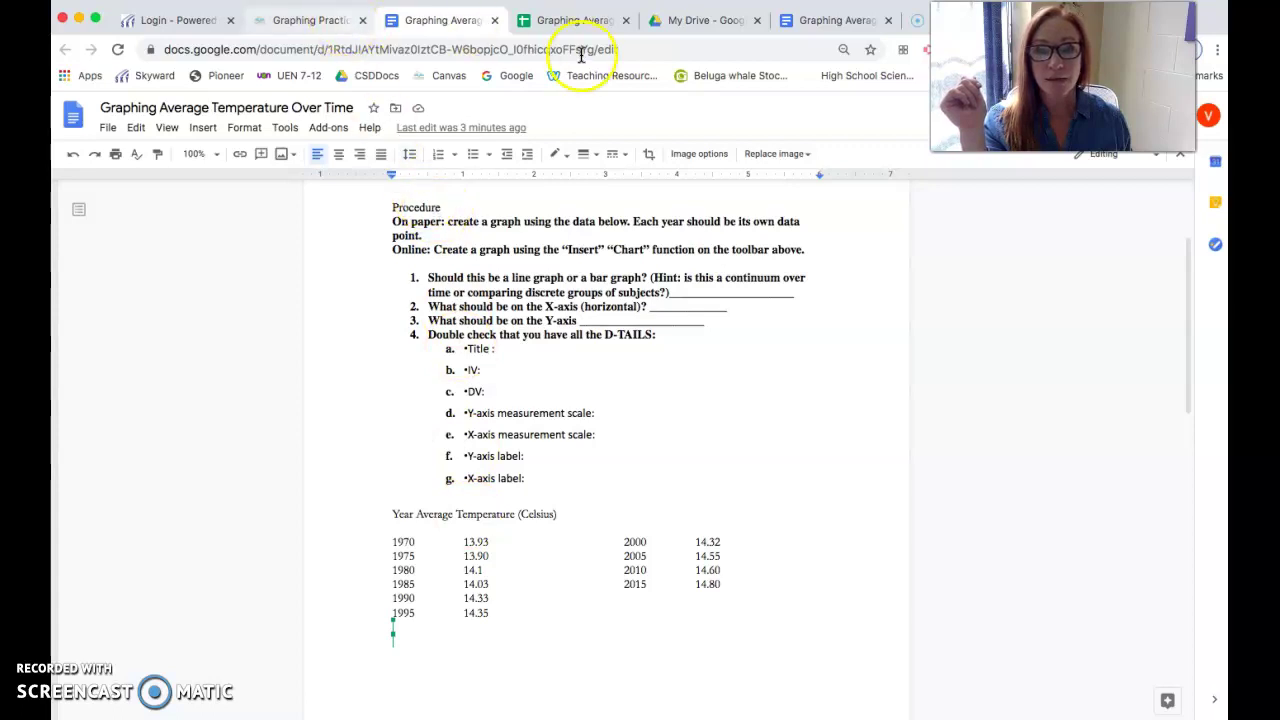
click(573, 24)
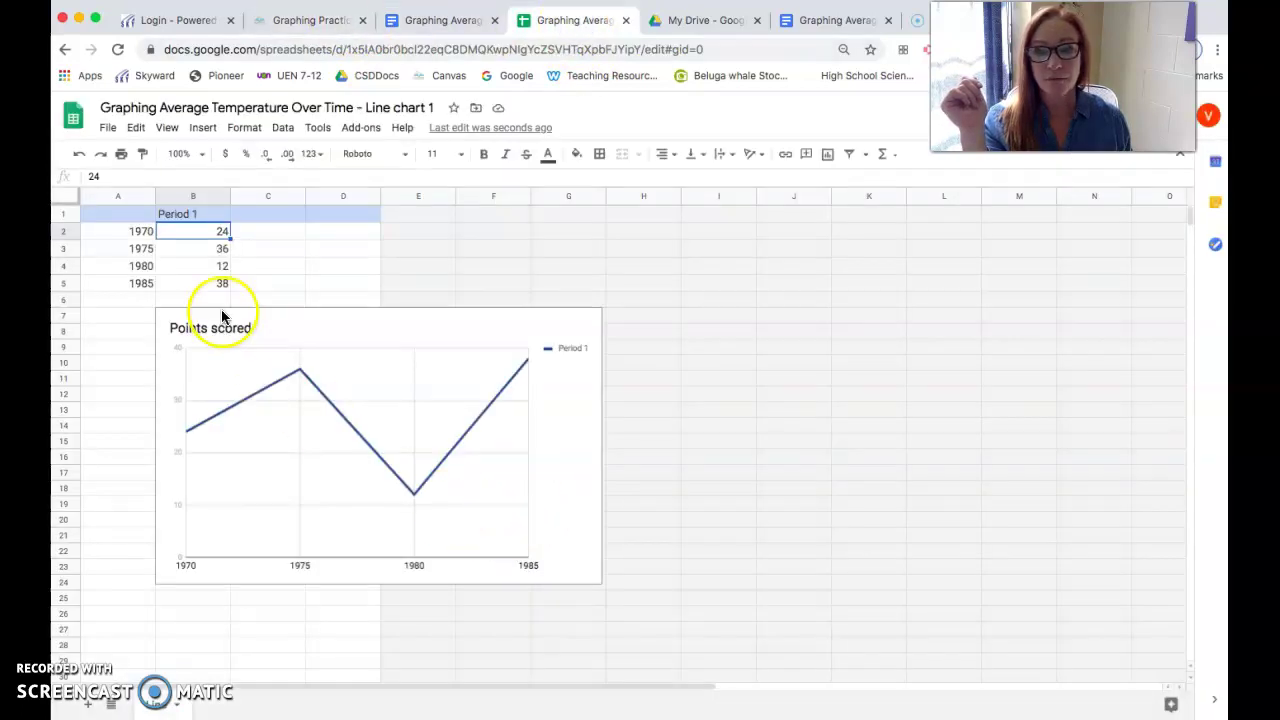
text(13.9)
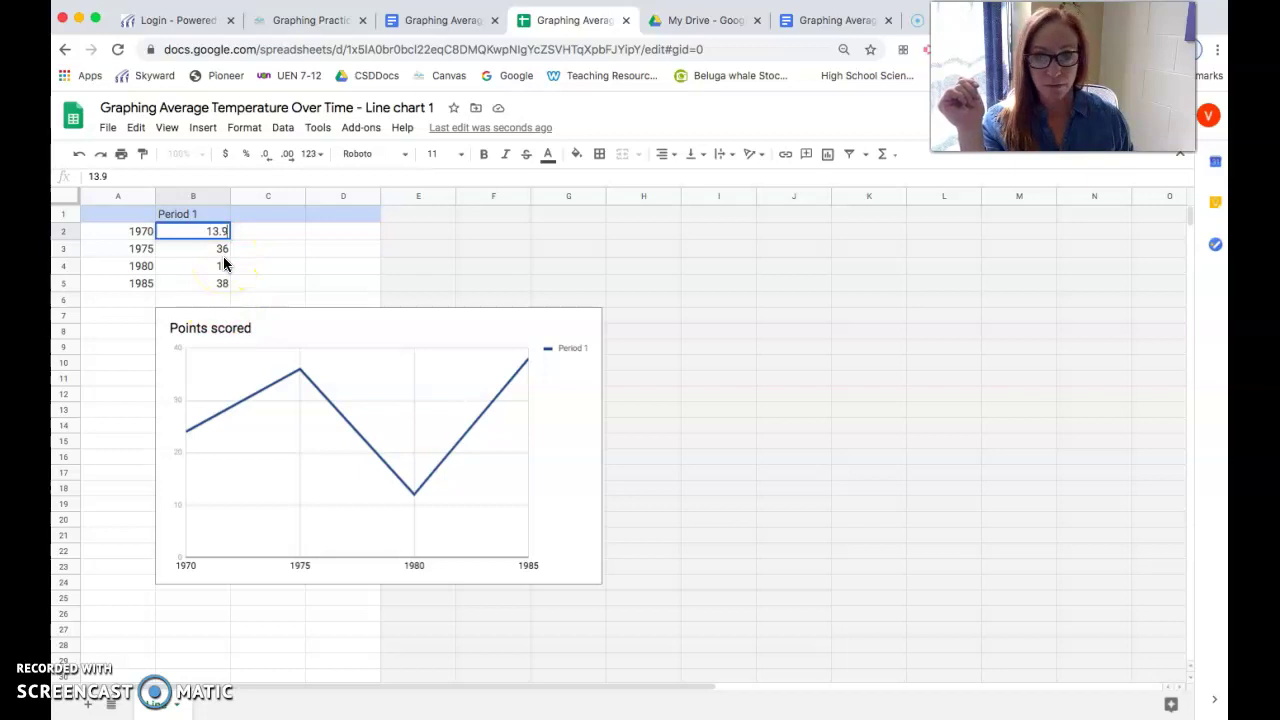
text(3)
key(Return)
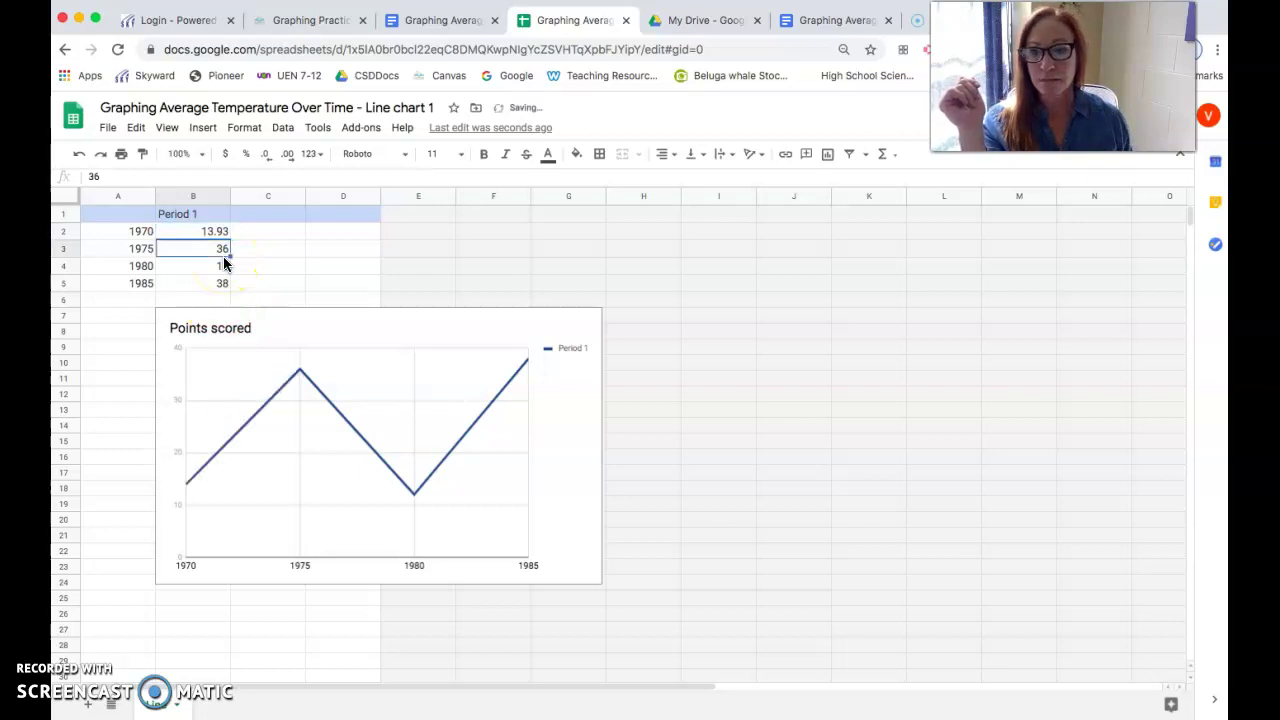
Step: Check the 1975 average temperature in the assignment document and enter 13.90 in B3 of the chart's data sheet
click(446, 22)
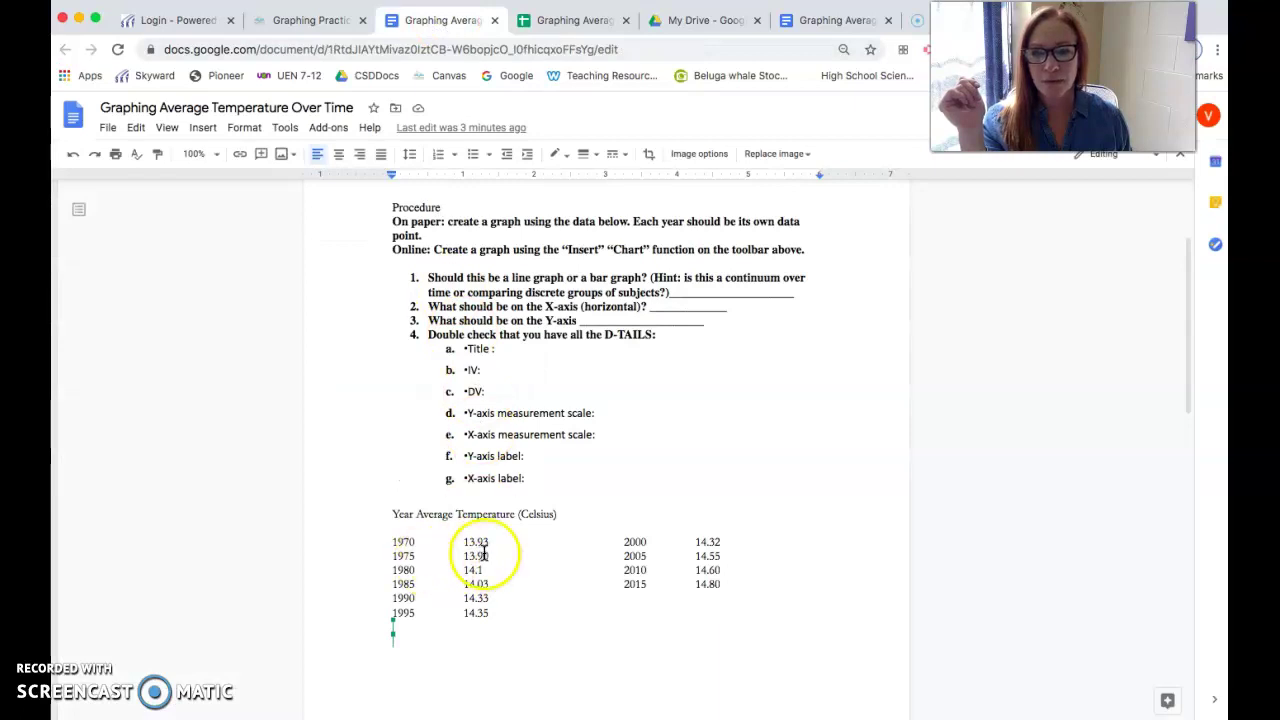
click(584, 20)
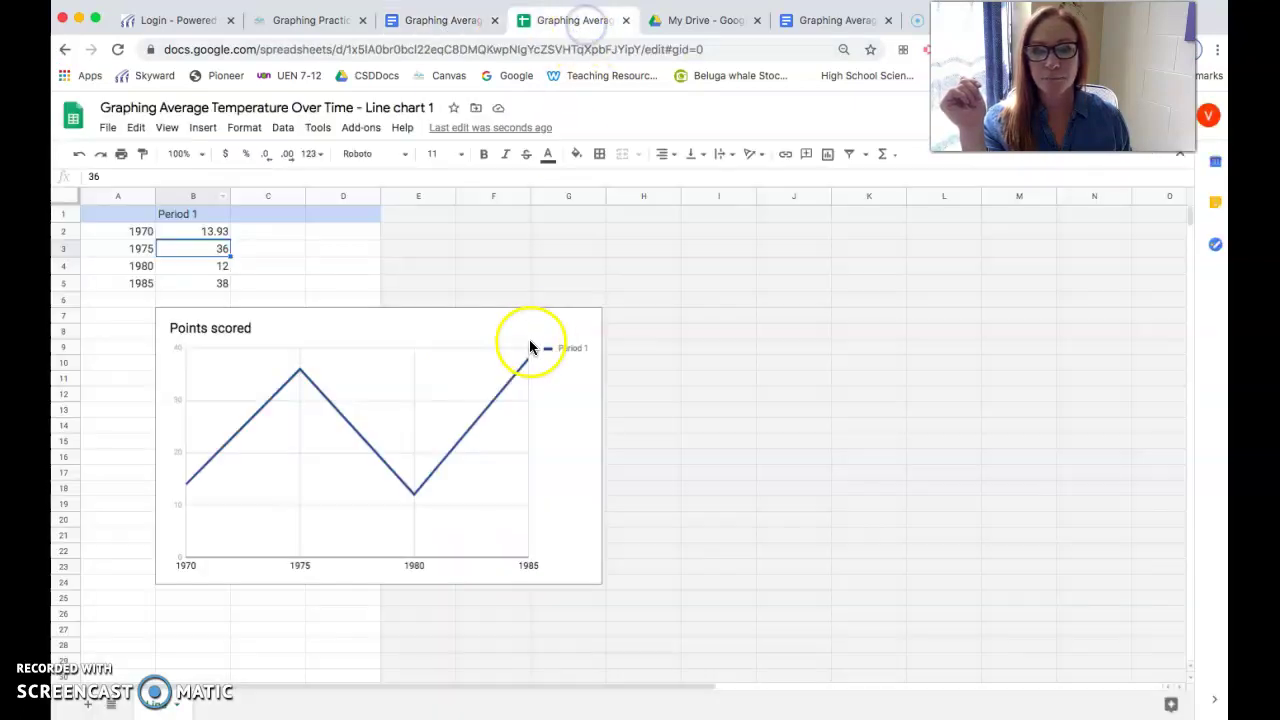
text(13.)
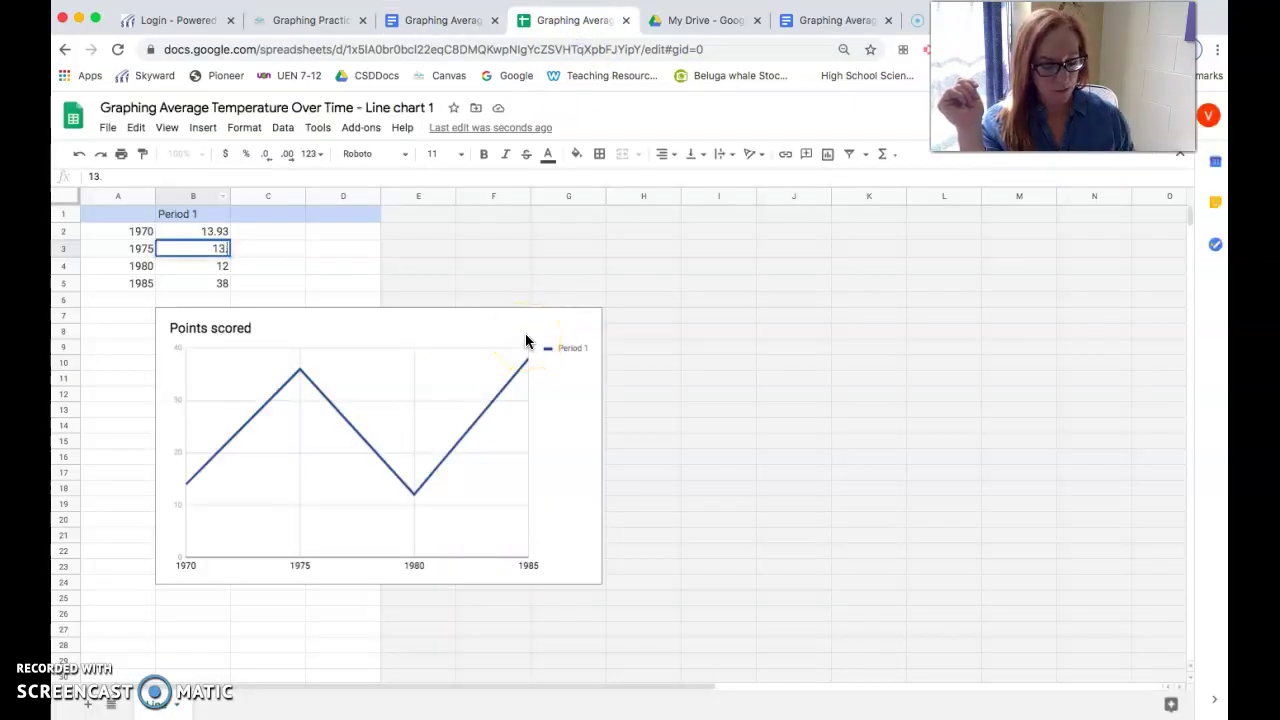
text(90)
key(Return)
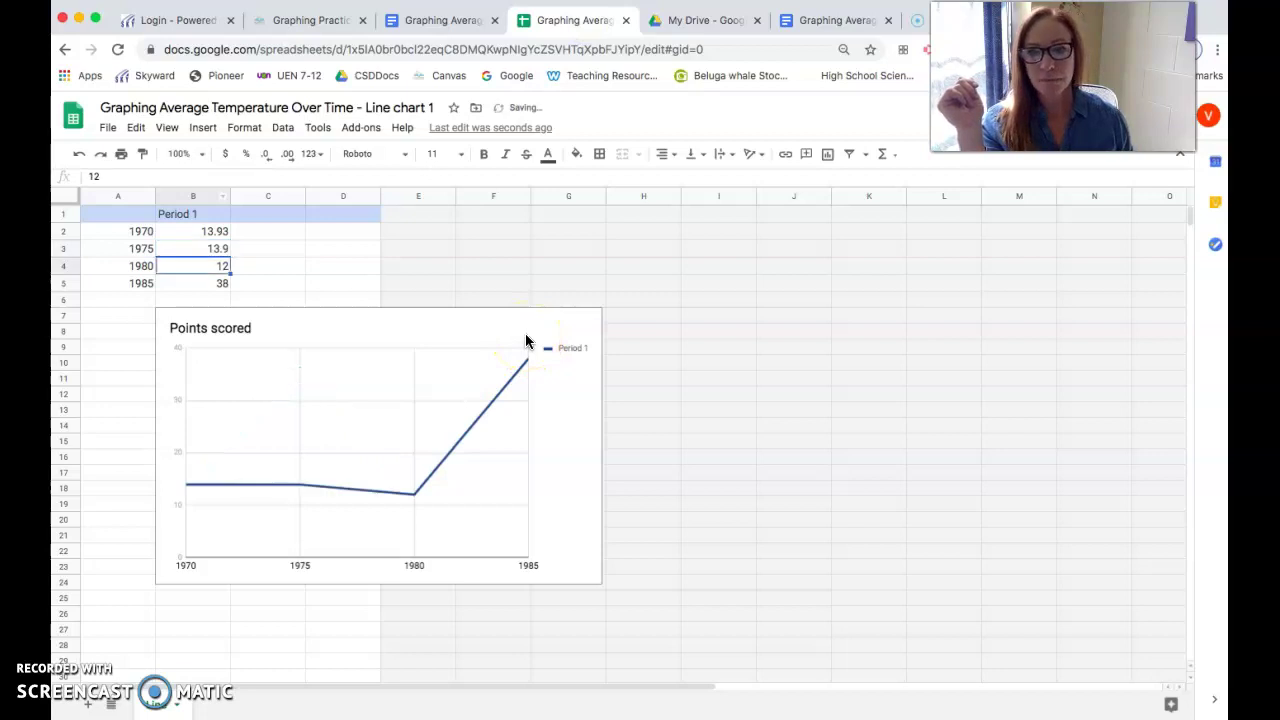
Step: Enter the document's average temperatures for 1980 and 1985, 14.1 in B4 and 14.03 in B5 of the data sheet
click(420, 18)
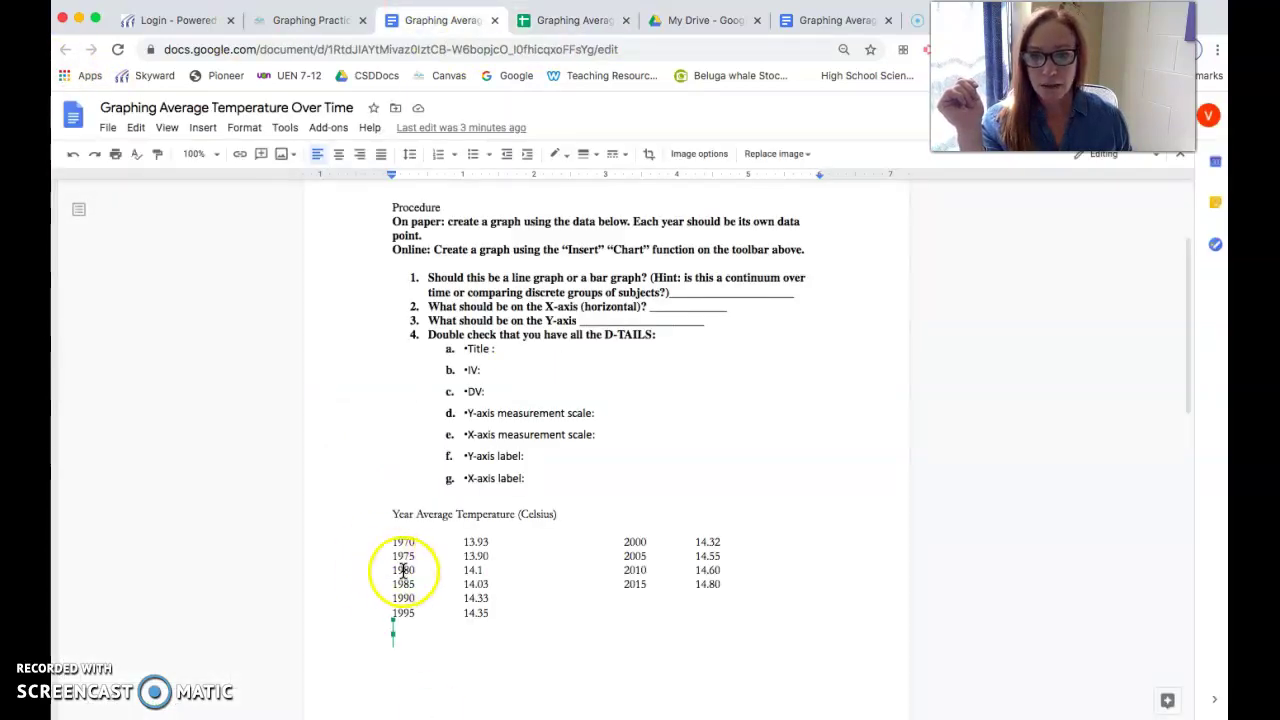
click(558, 24)
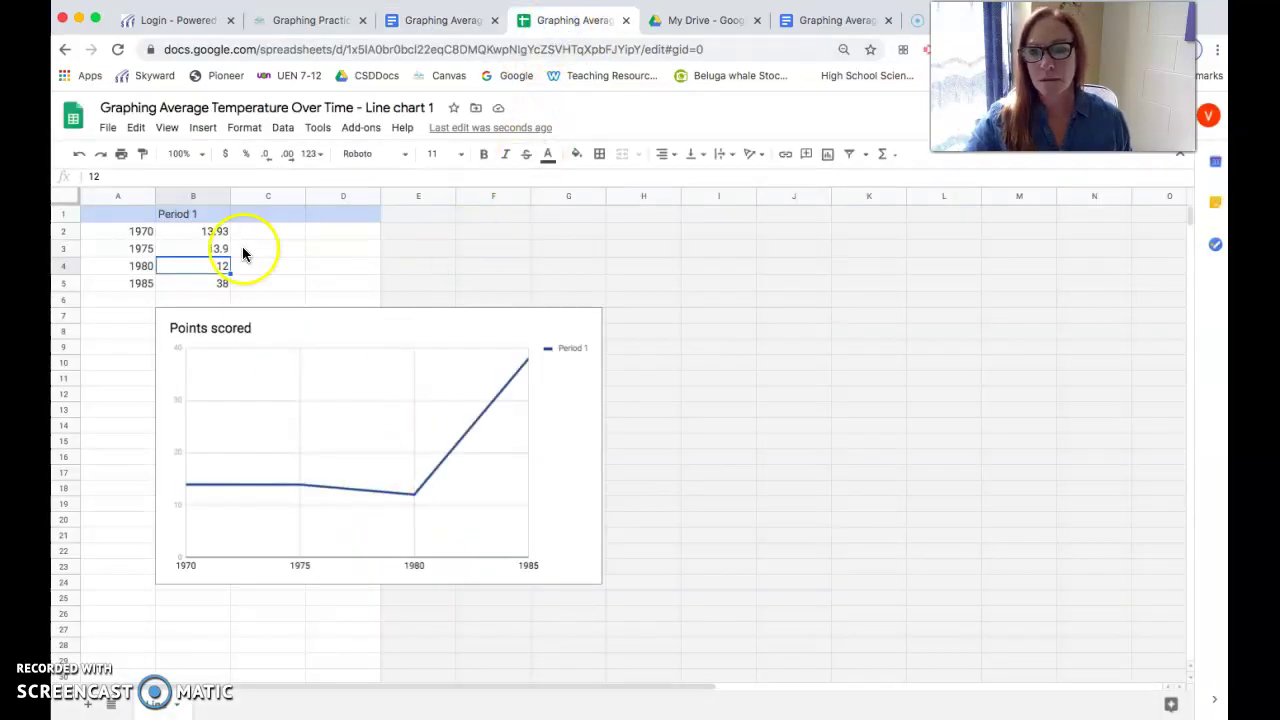
text(14.1)
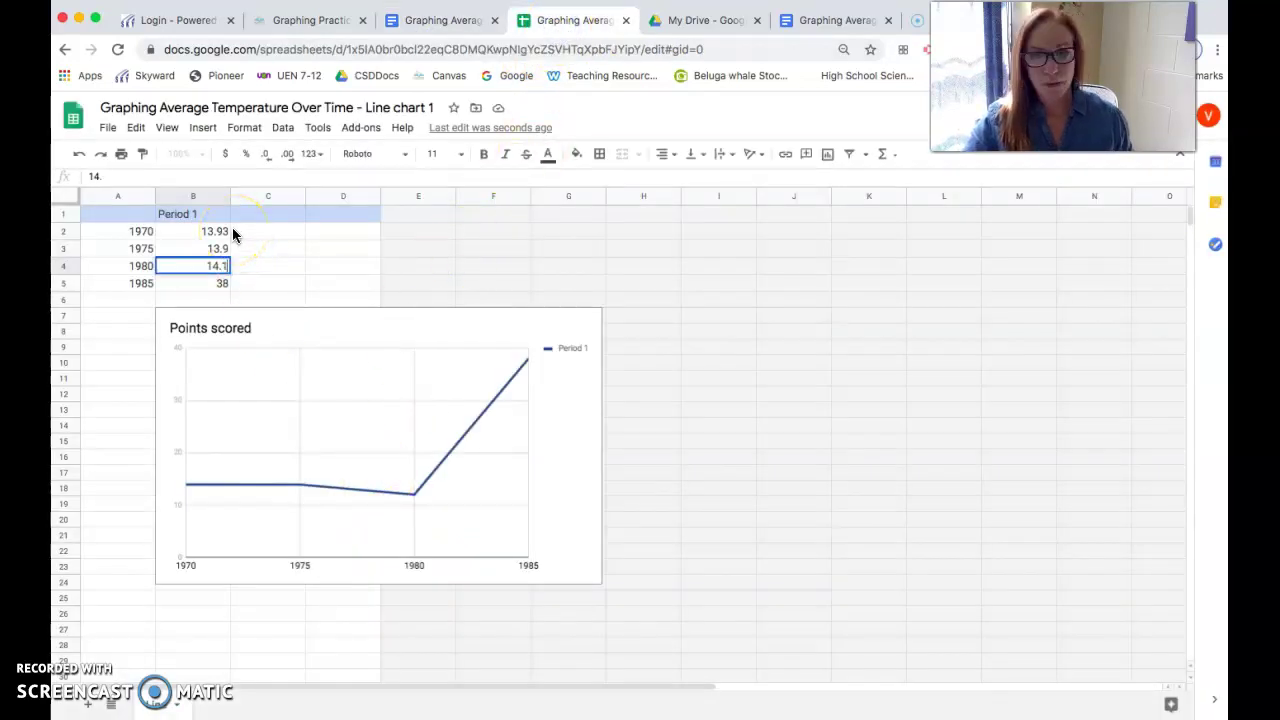
key(Return)
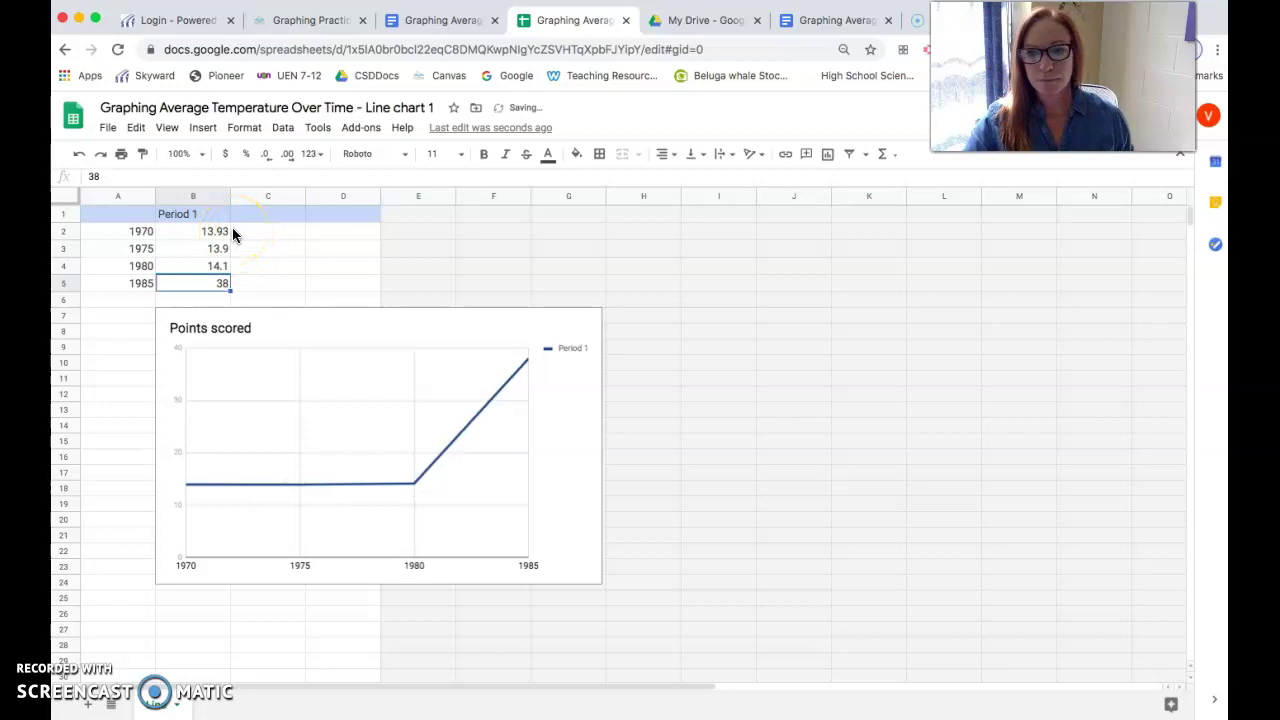
click(432, 16)
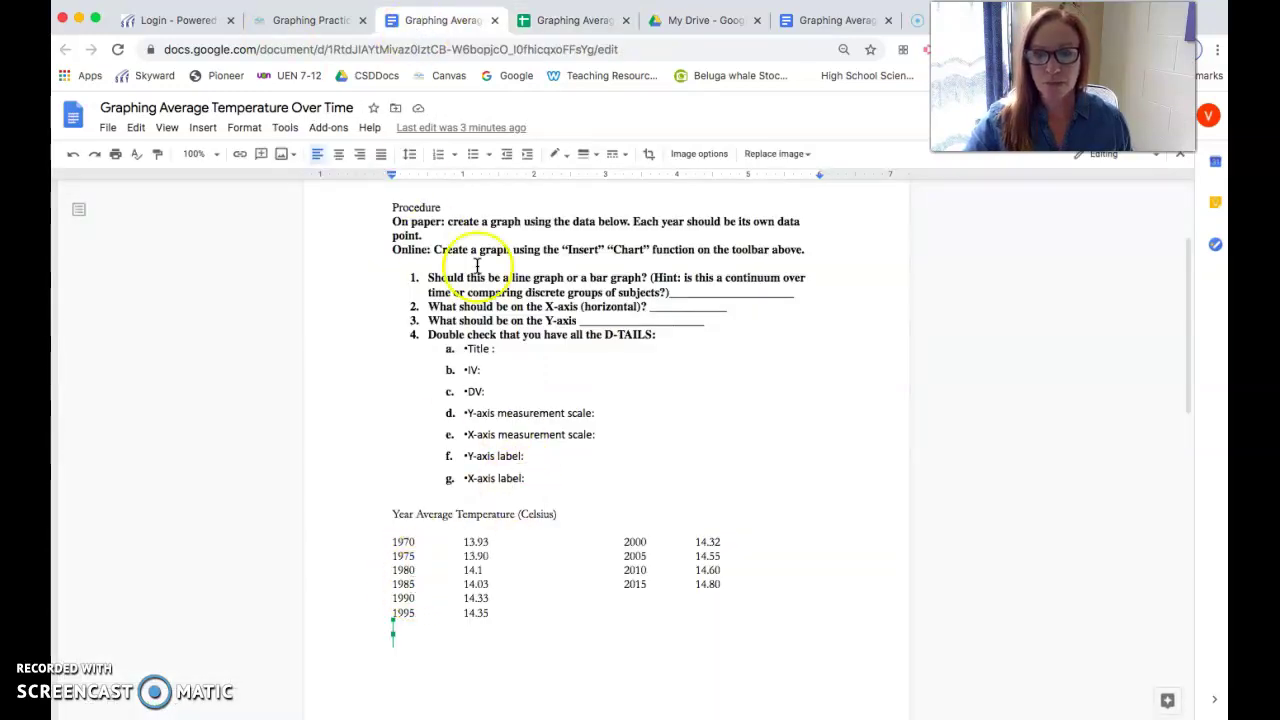
click(584, 20)
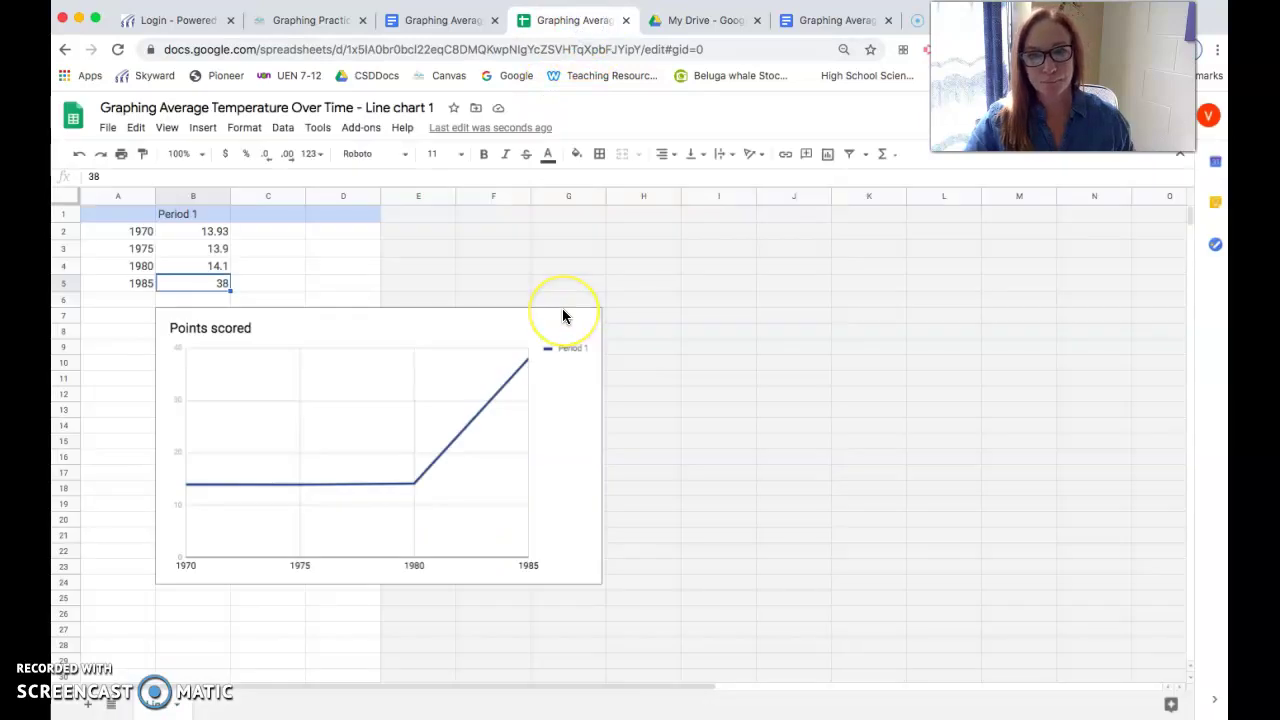
text(14.)
key(Return)
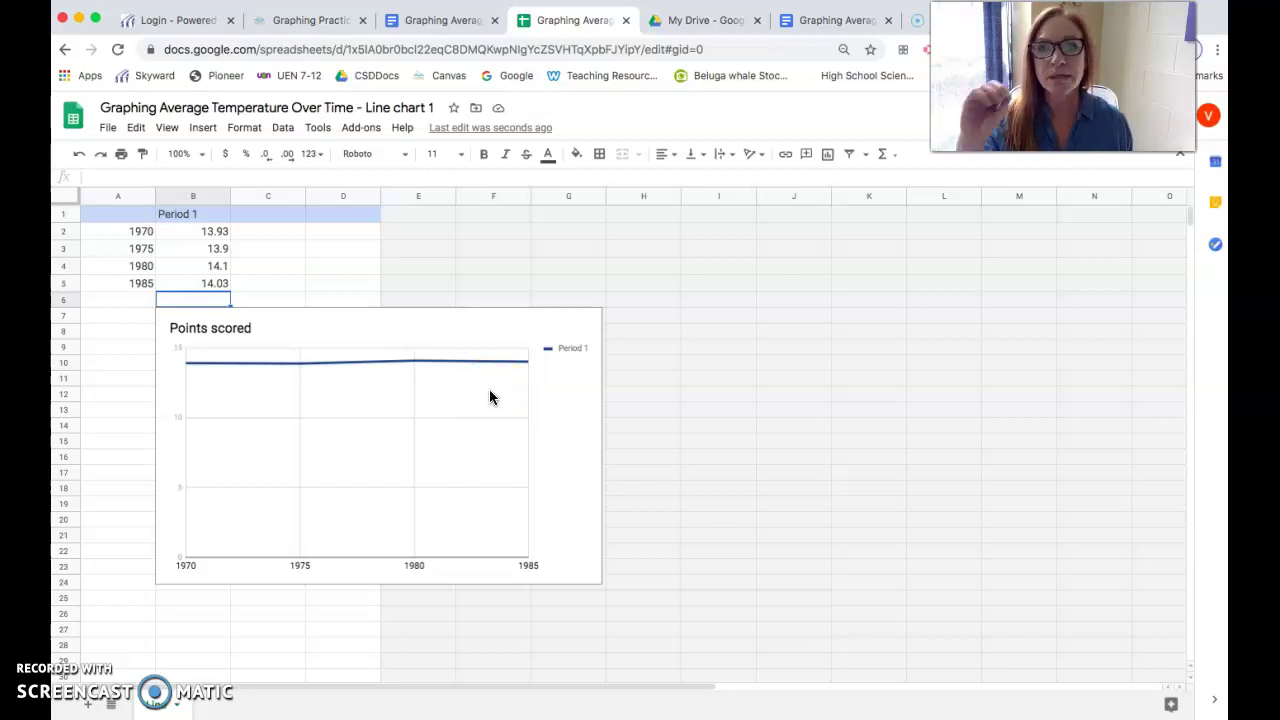
Step: Open the line chart for editing and change its title to "Average Yearly Temperature"
click(479, 404)
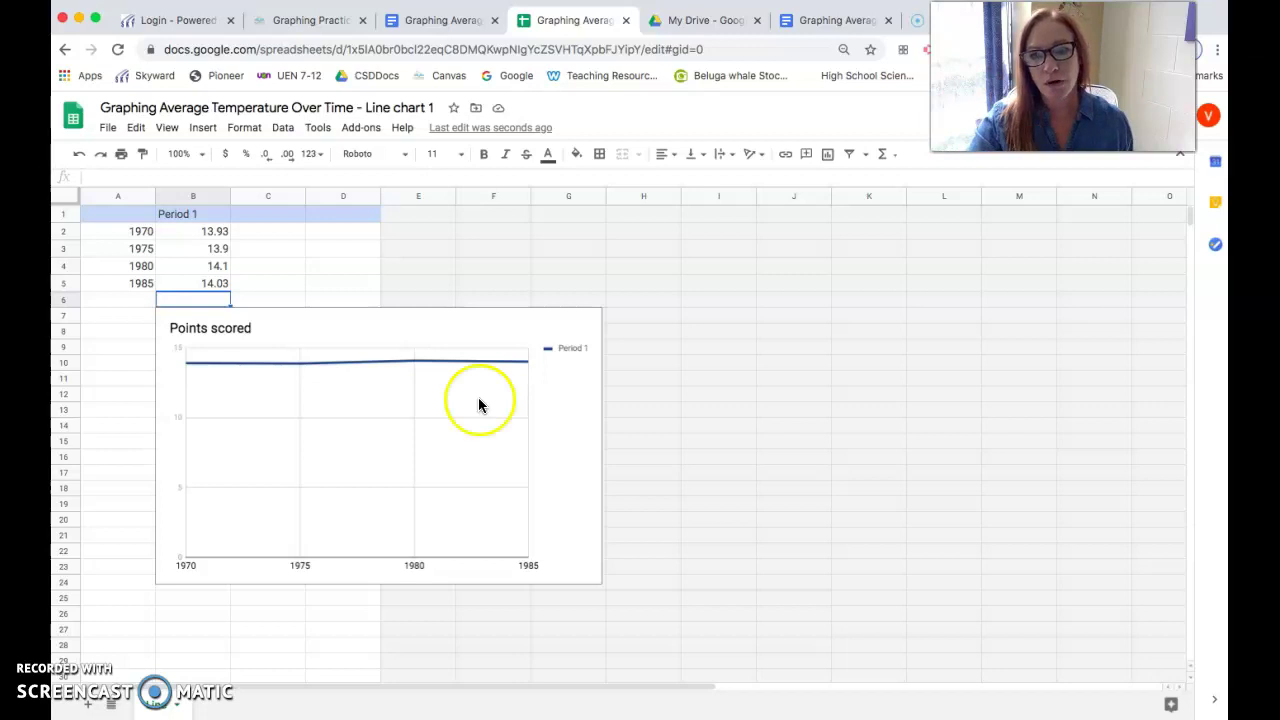
click(458, 355)
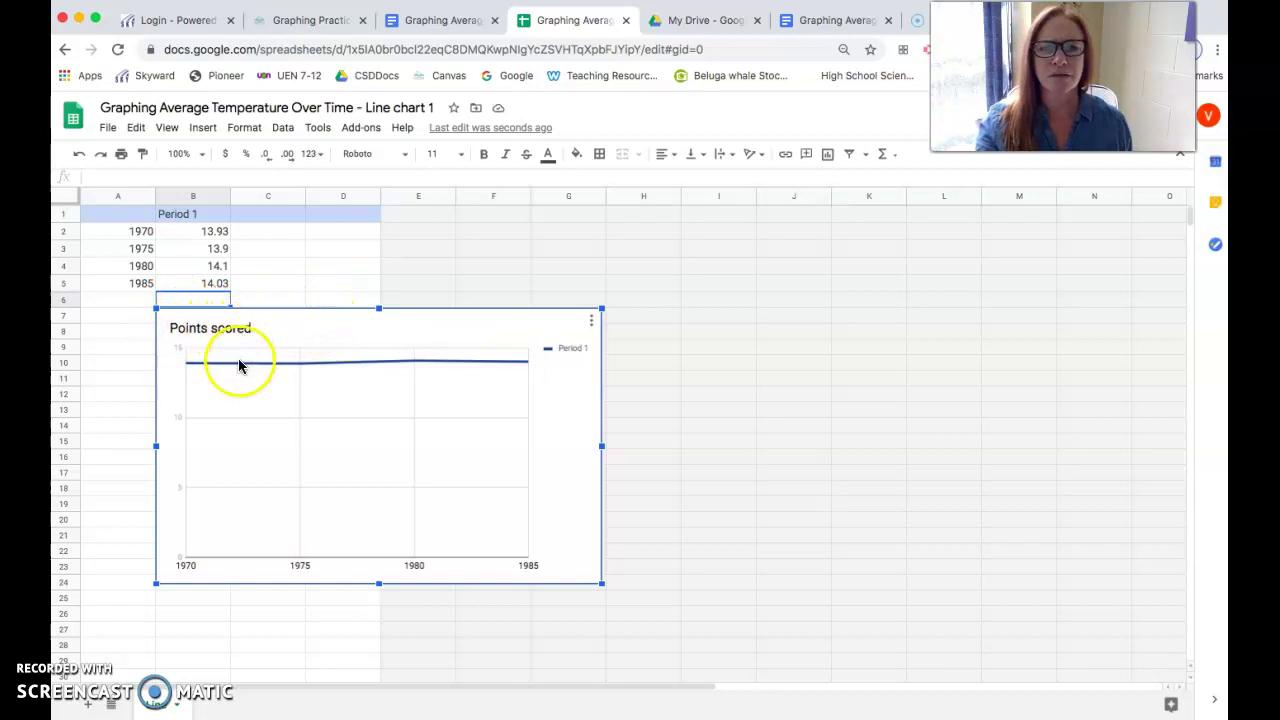
click(396, 322)
click(314, 334)
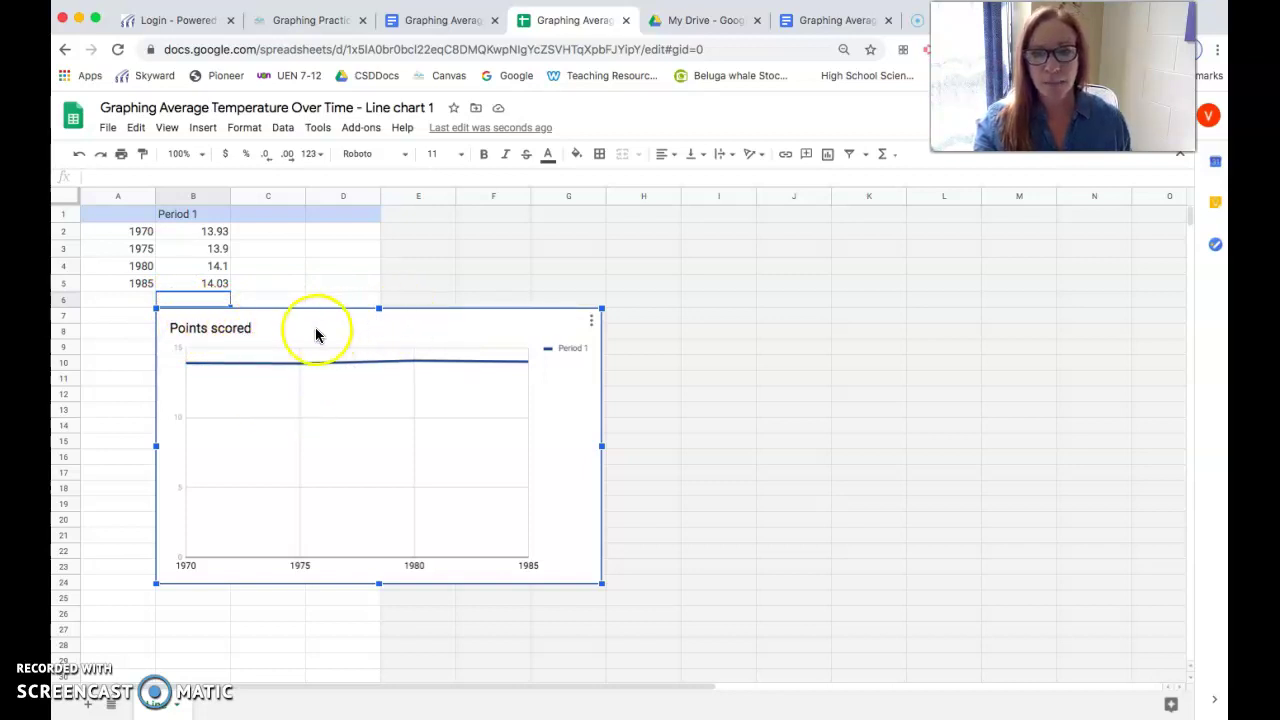
double_click(286, 334)
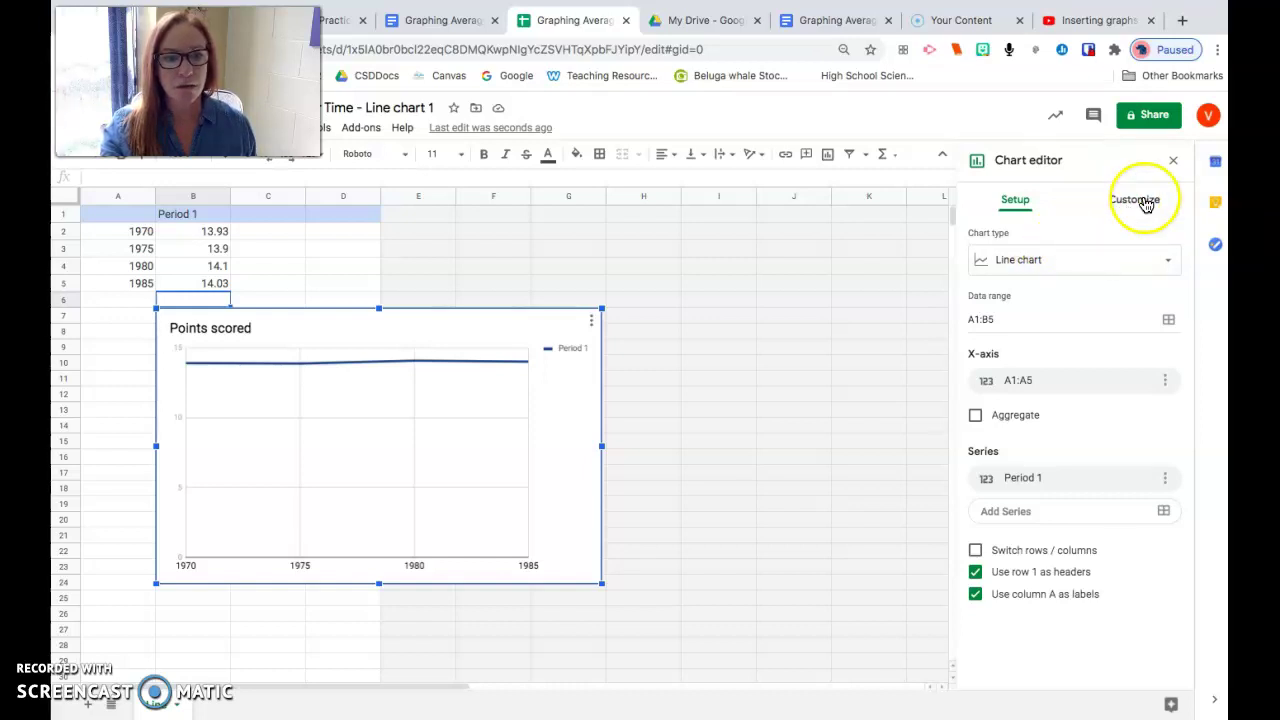
click(1143, 201)
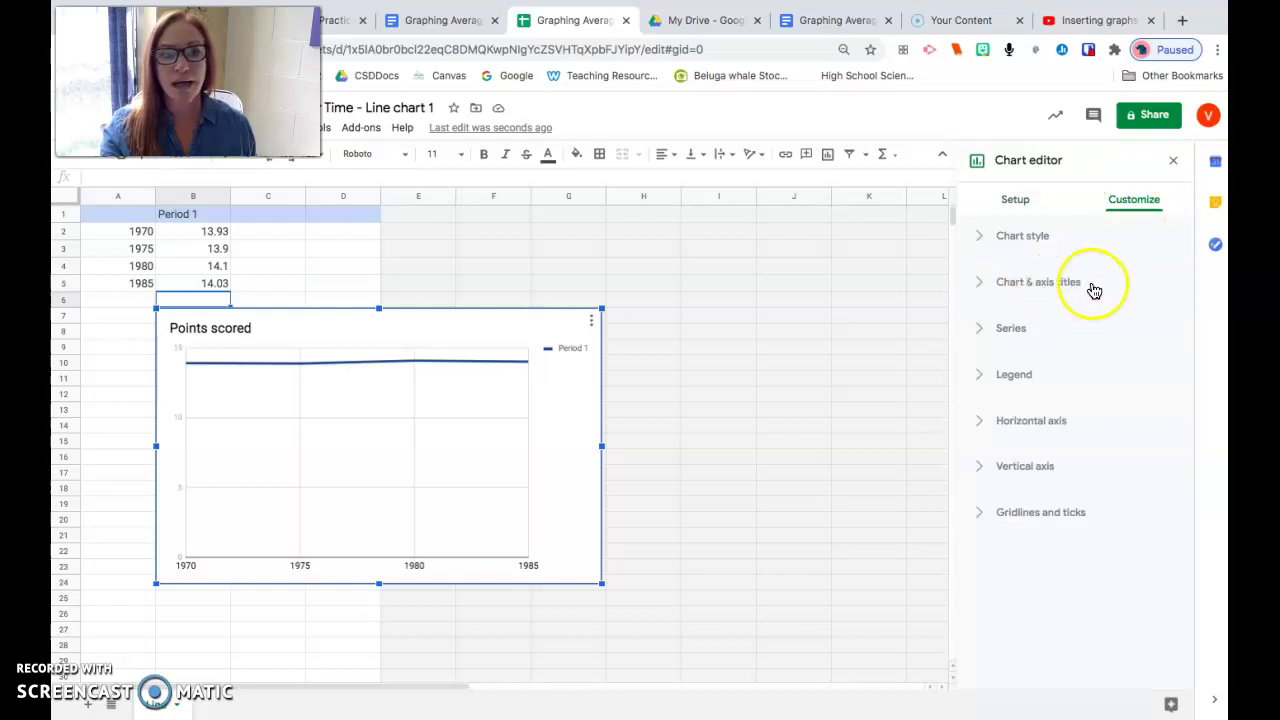
click(980, 284)
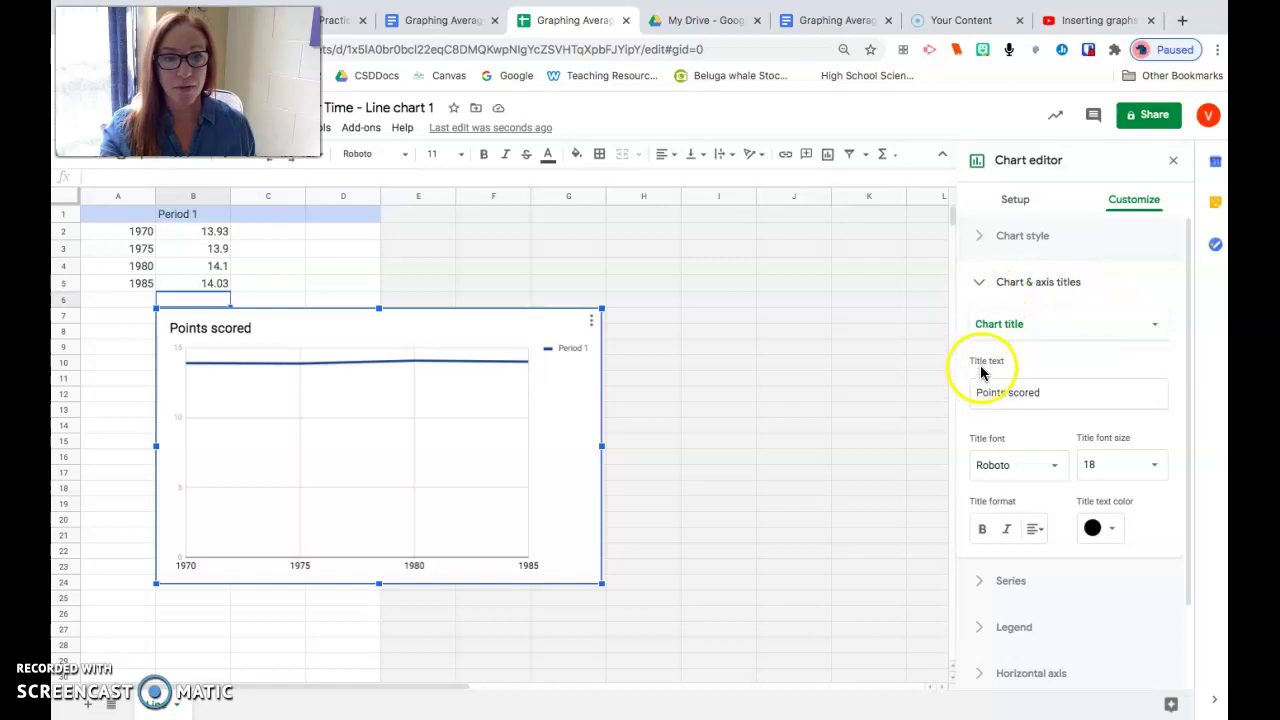
drag(1050, 393, 969, 388)
text(Average Yearly Temperature)
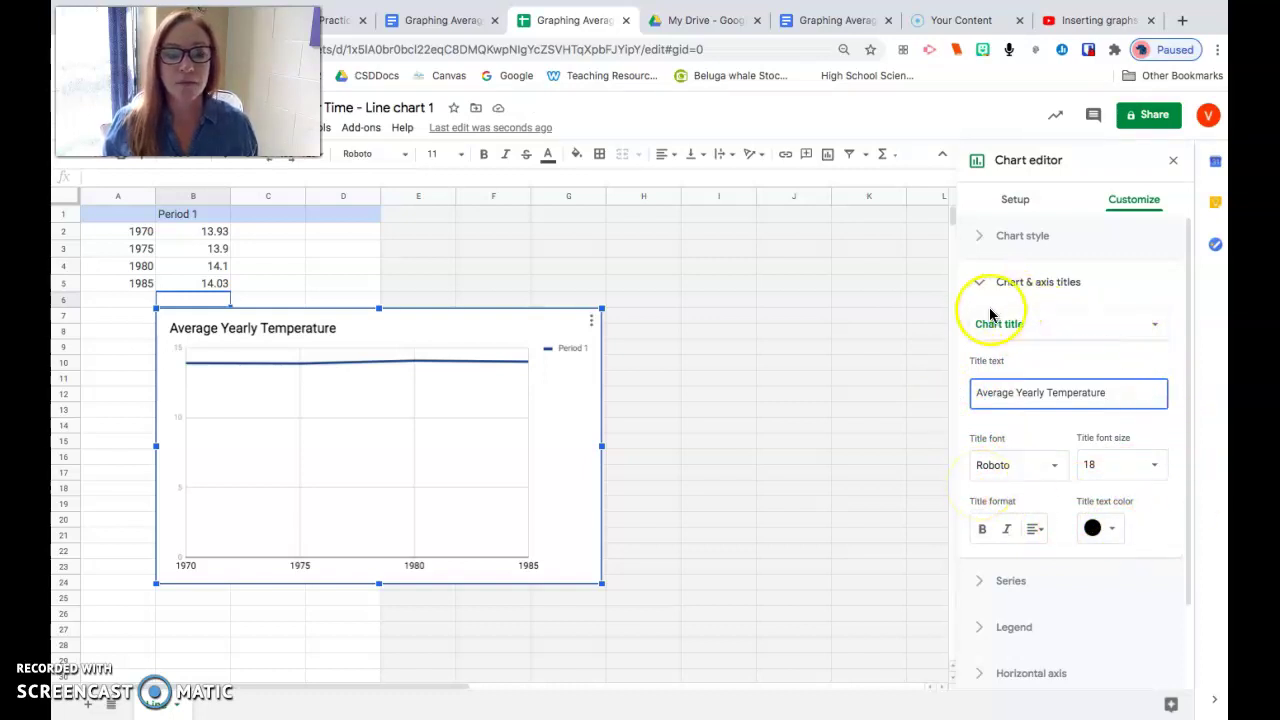
Step: Set the line chart's horizontal axis title to "Year"
click(1162, 330)
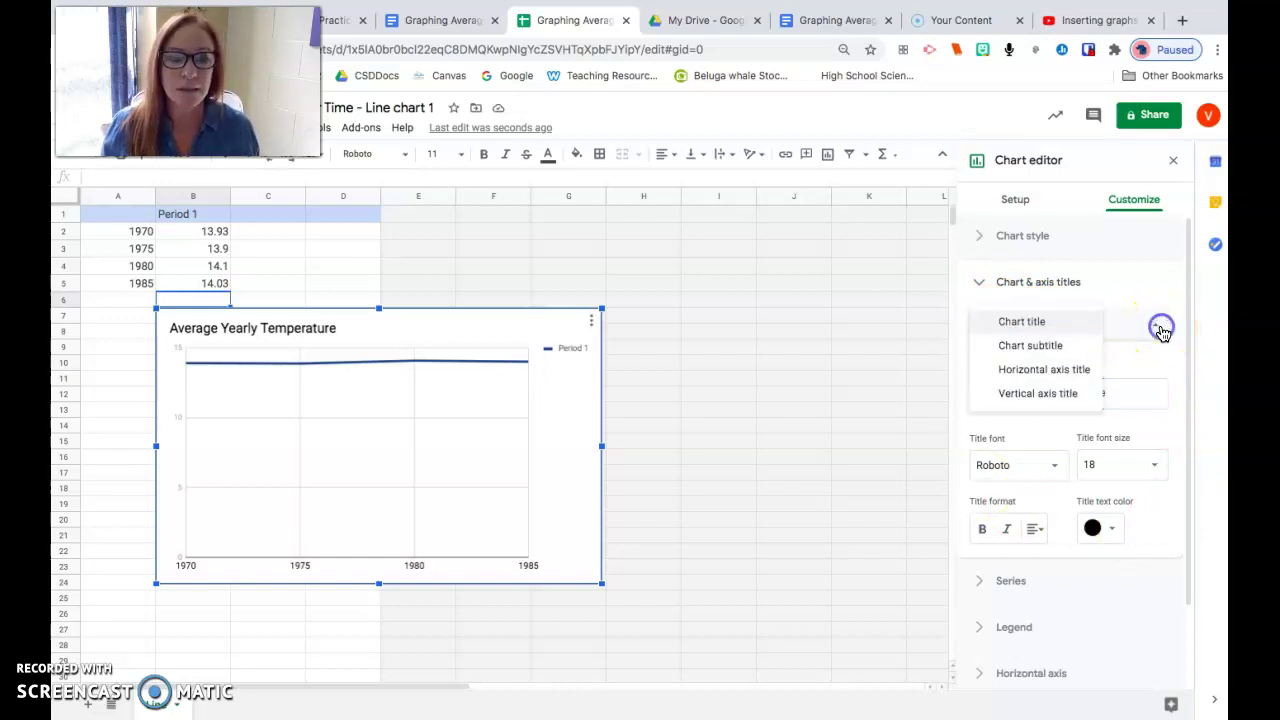
click(1076, 372)
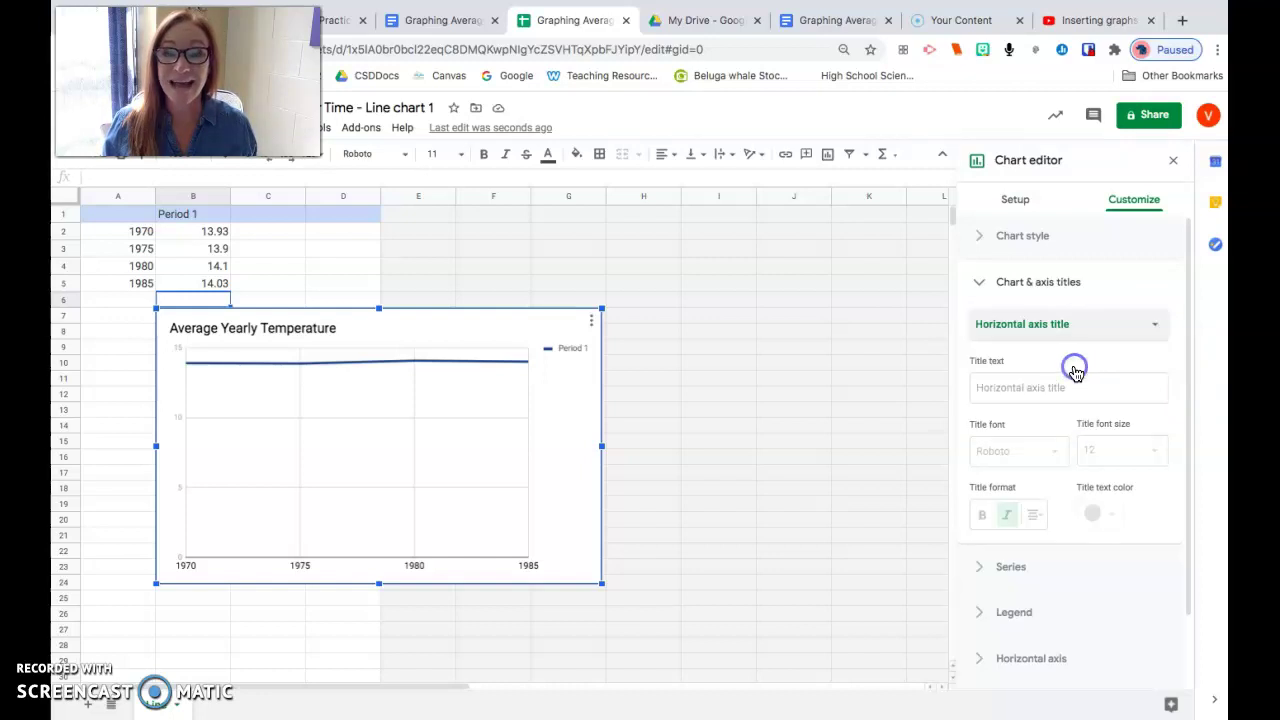
click(1073, 387)
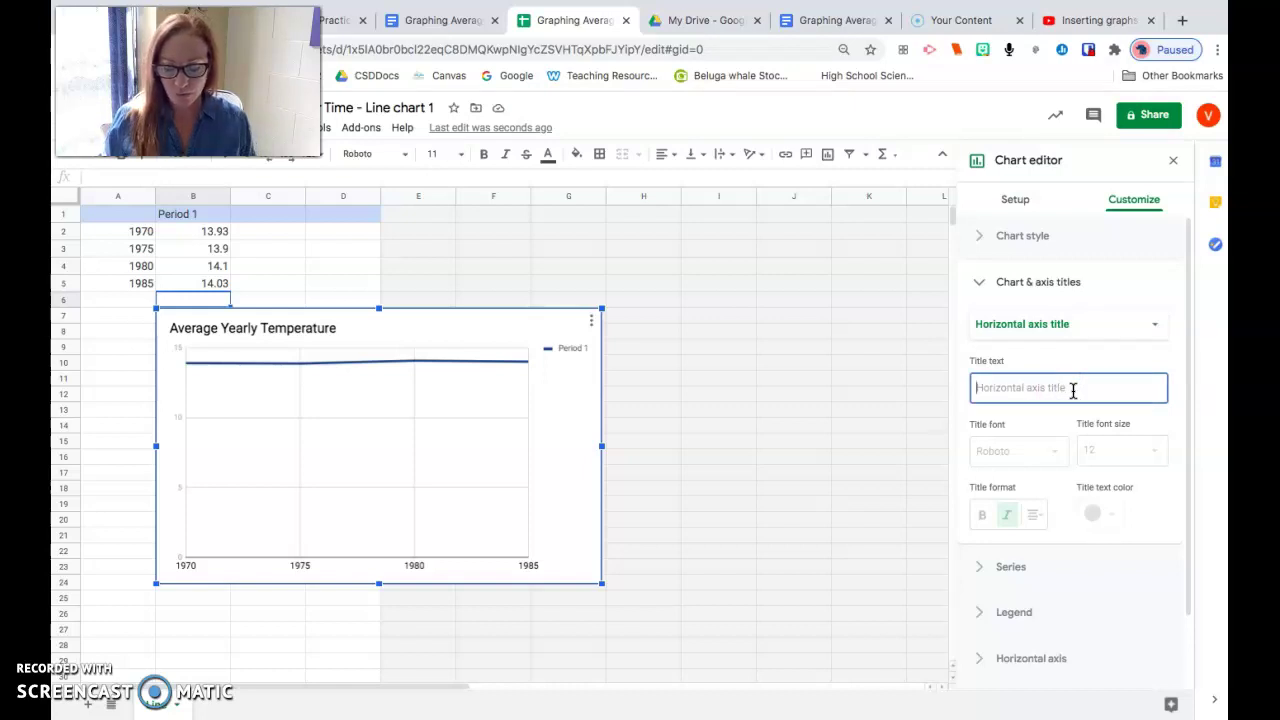
text(Yeaa)
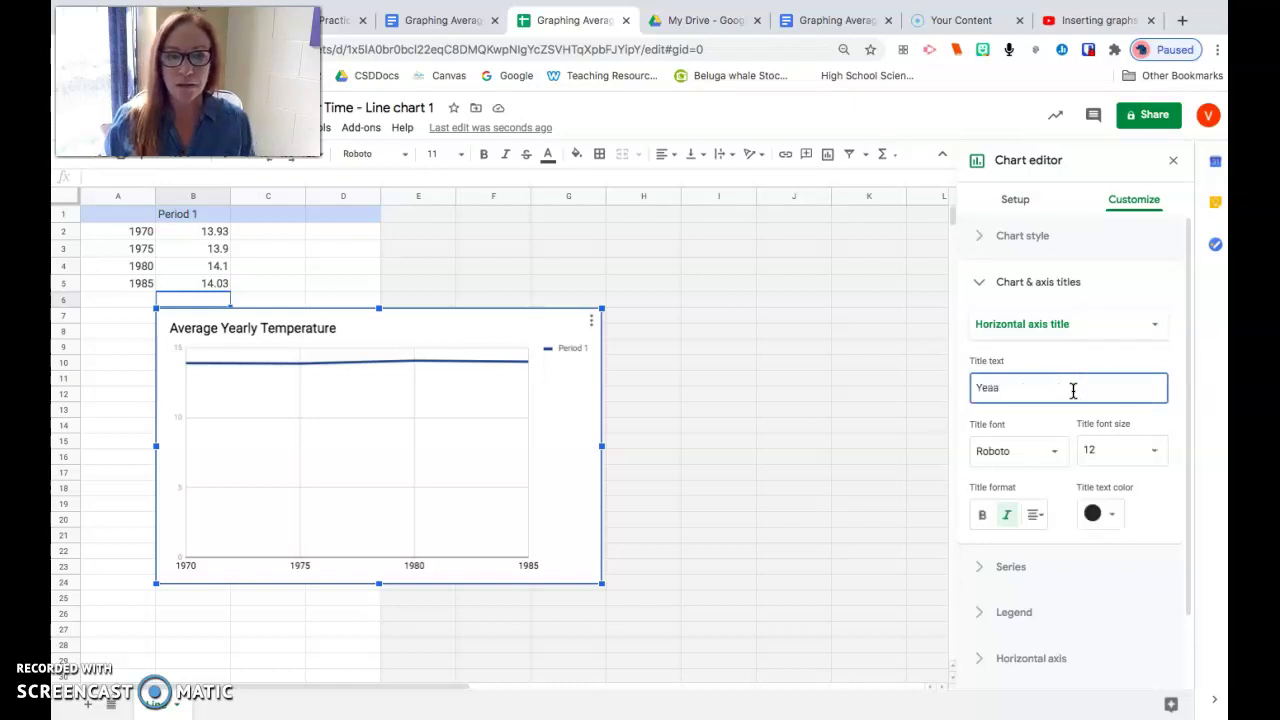
key(BackSpace)
text(r)
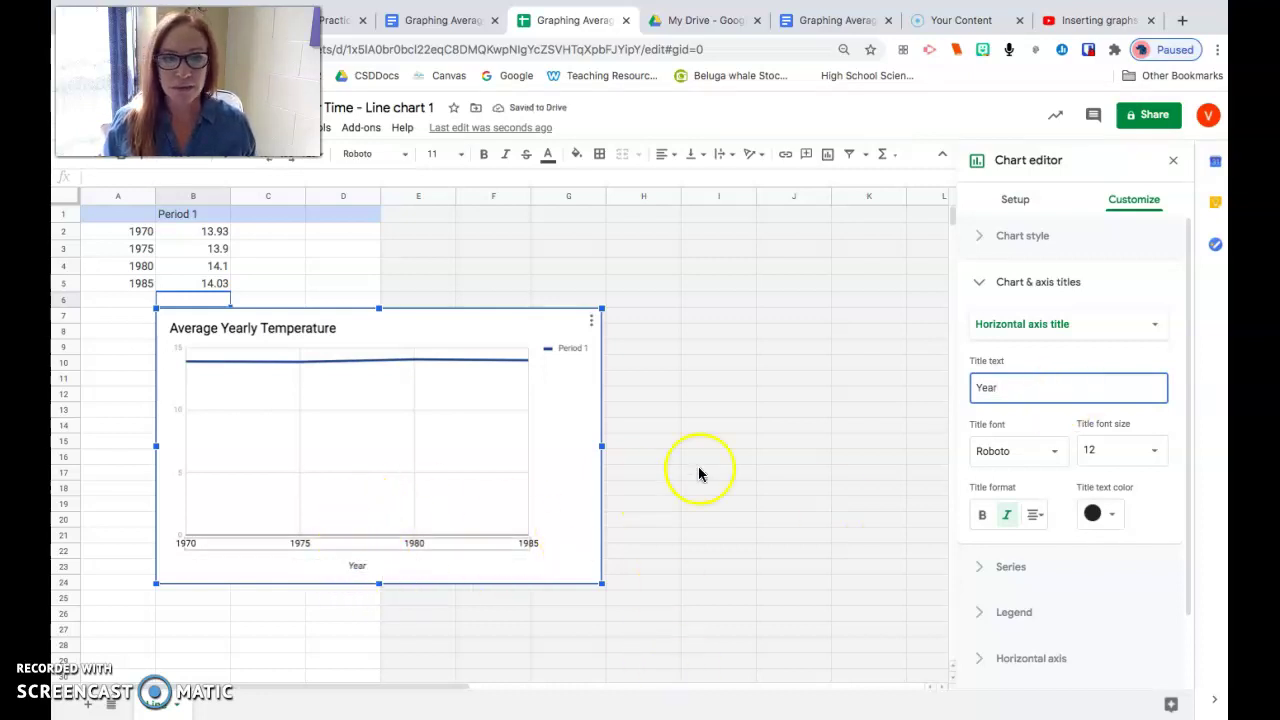
Step: Set the line chart's vertical axis title to "Degrees Celcius"
click(1156, 326)
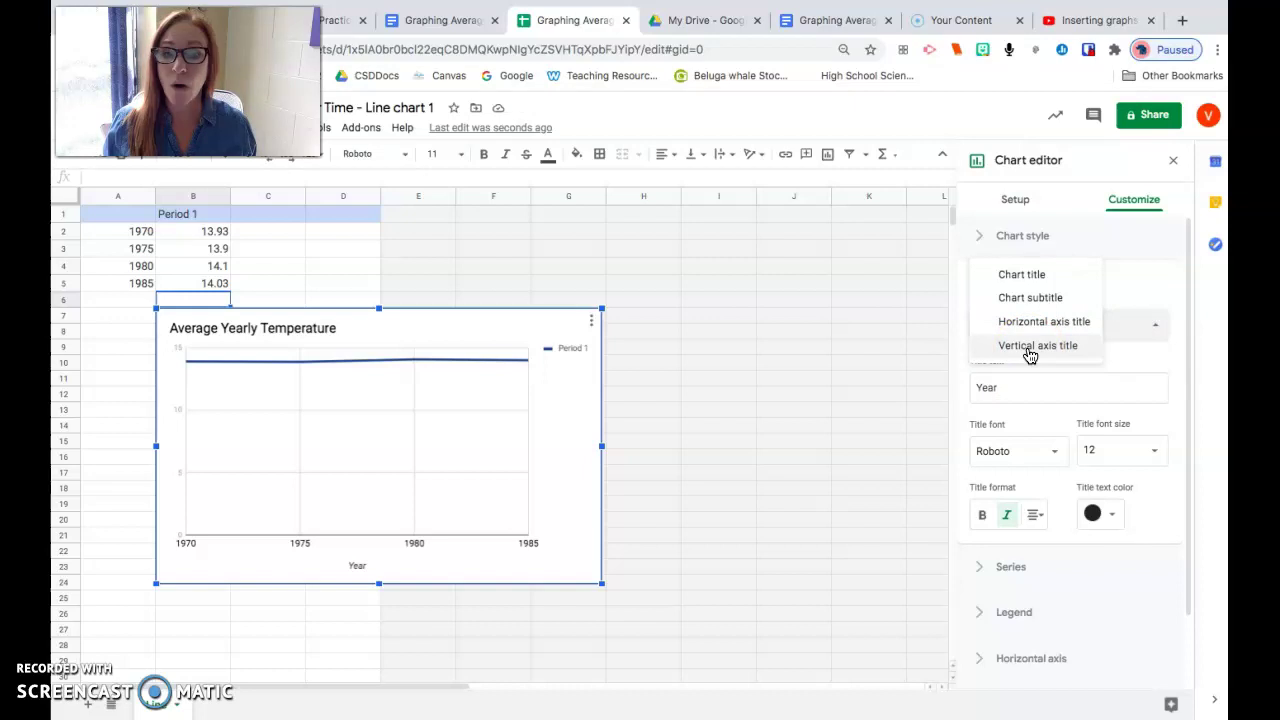
click(1030, 346)
click(1028, 390)
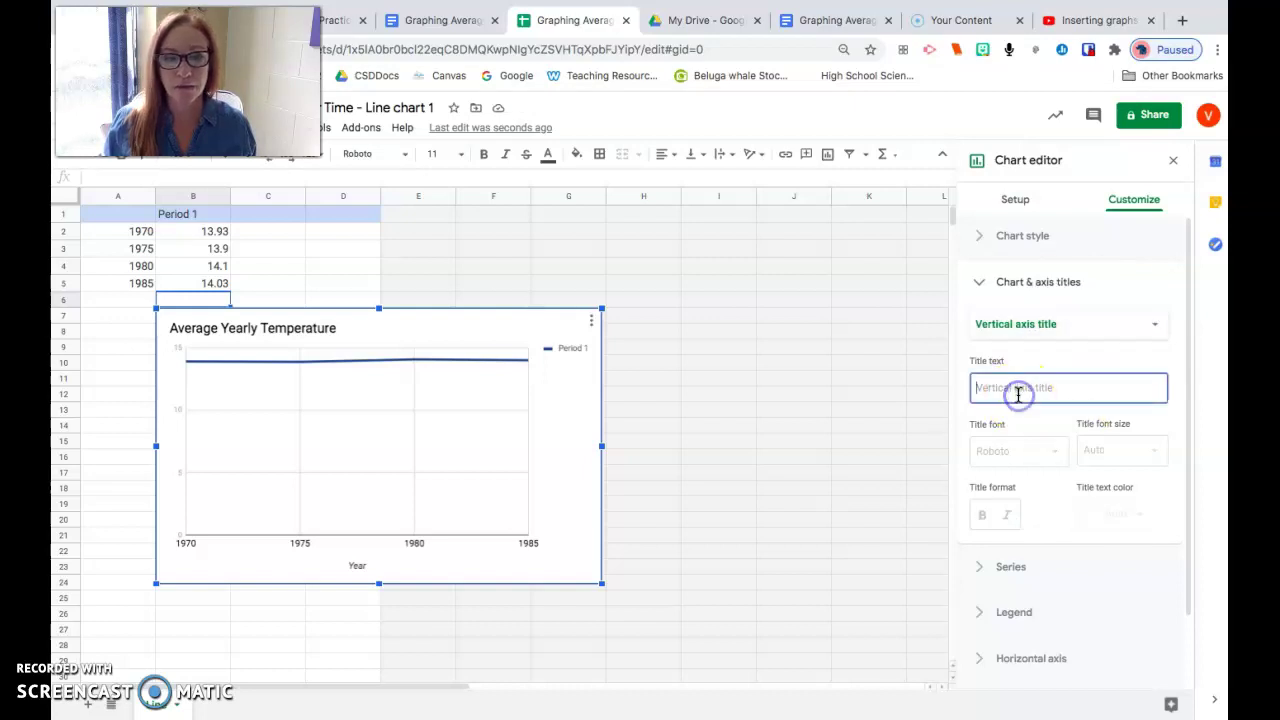
text(Degrees Celcius)
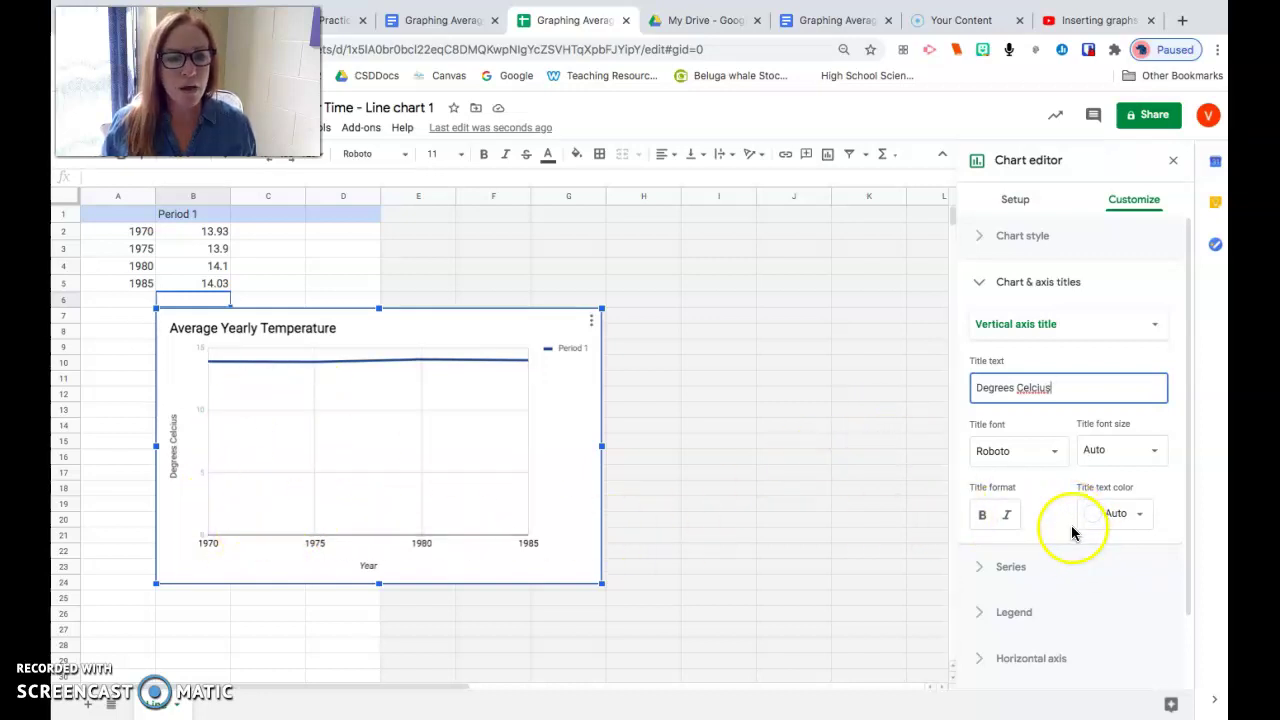
scroll(1068, 528, down, 1)
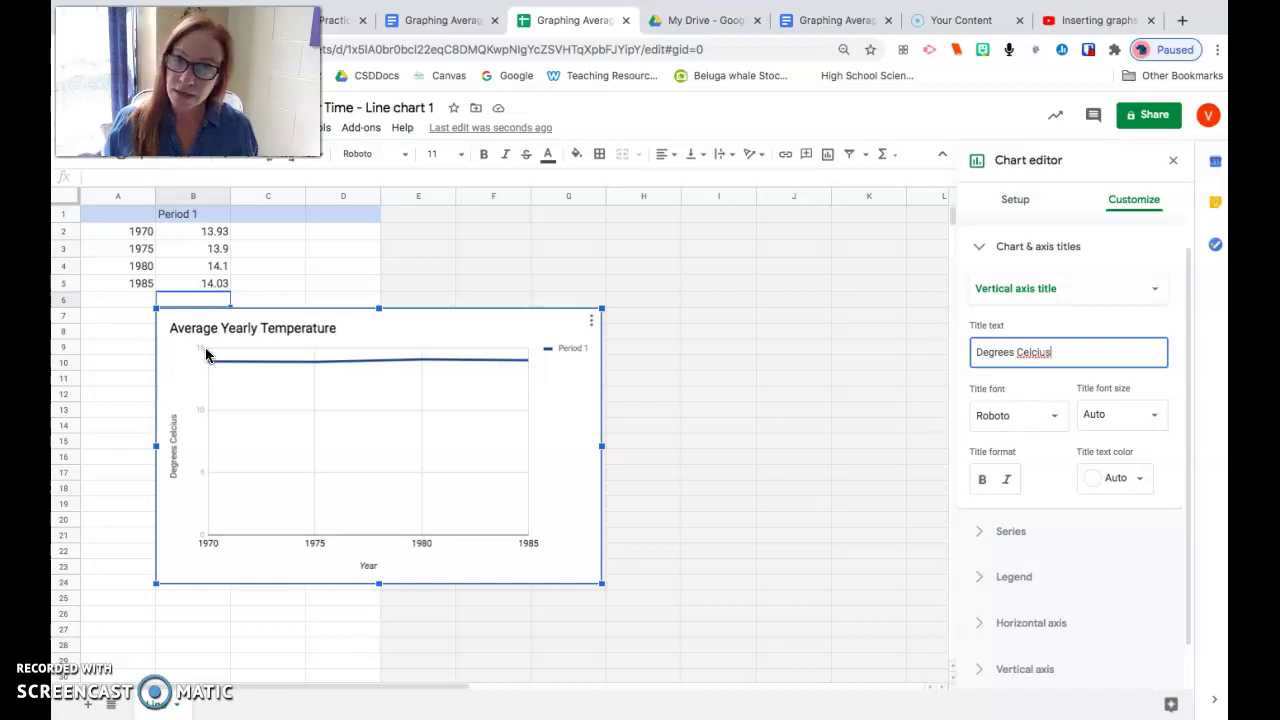
click(206, 500)
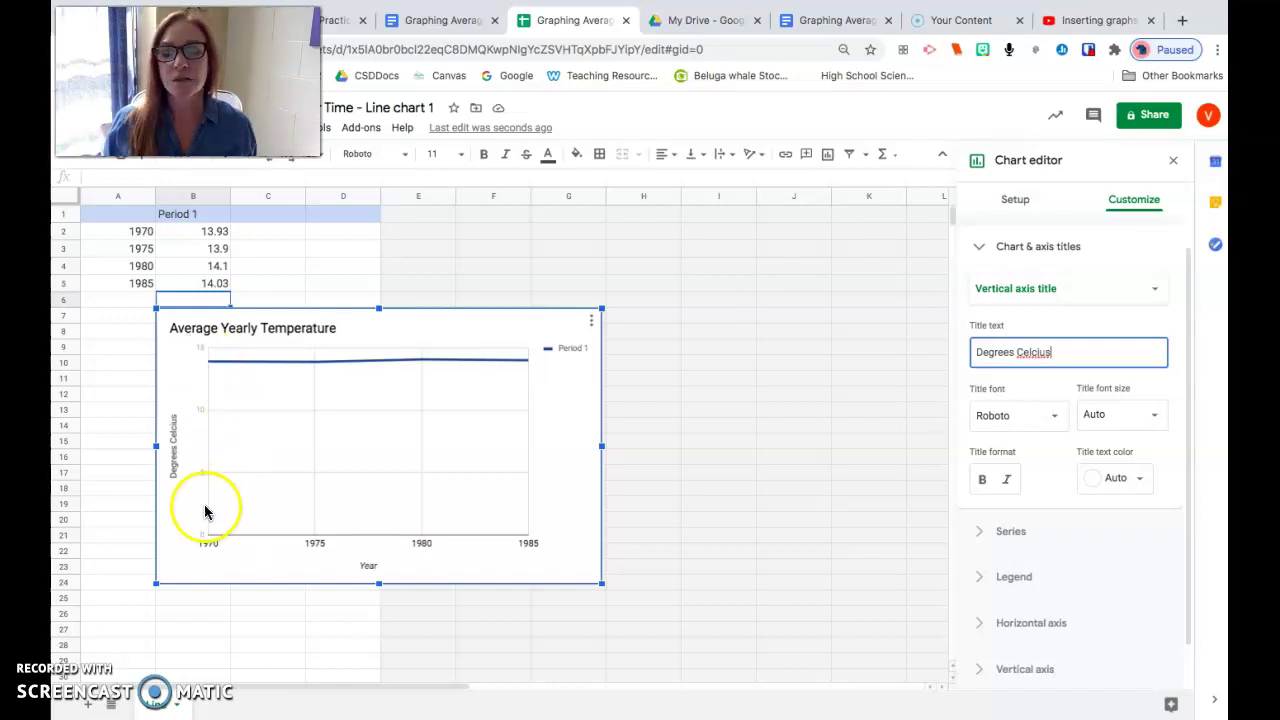
Step: Check the assignment document's temperature data, and set the line chart's vertical axis minimum to 13 in the spreadsheet
click(441, 22)
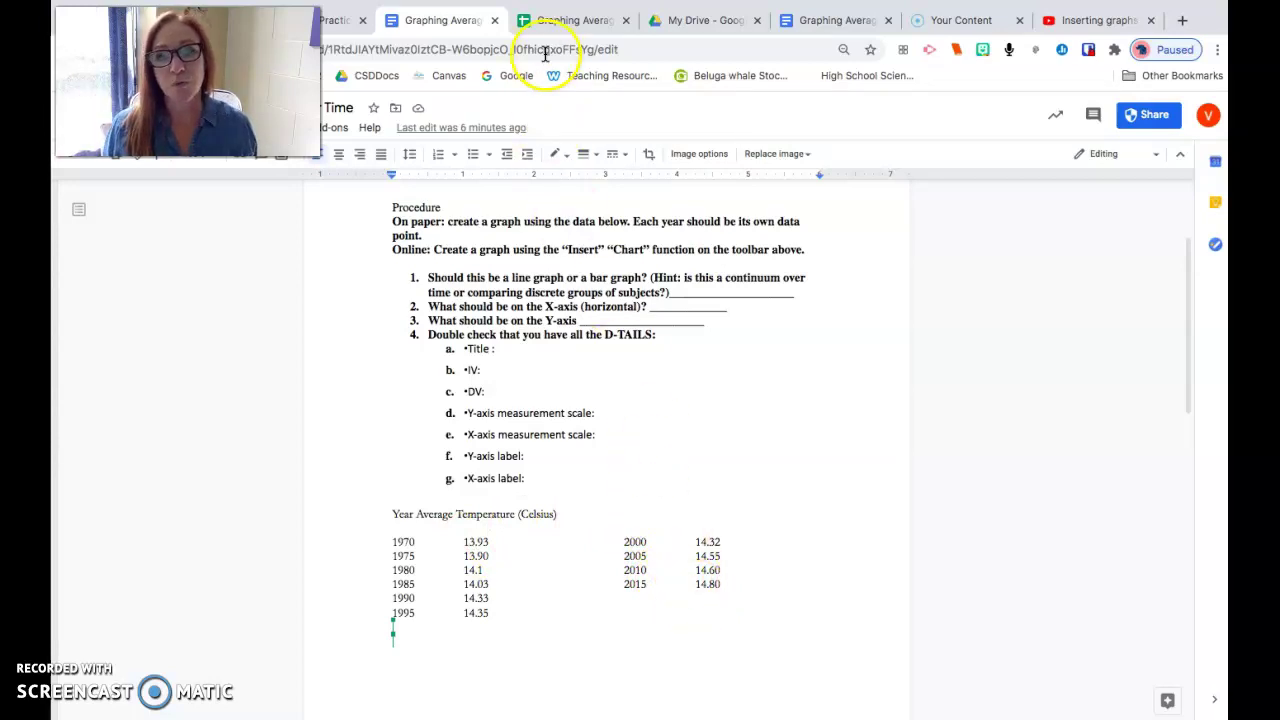
click(555, 21)
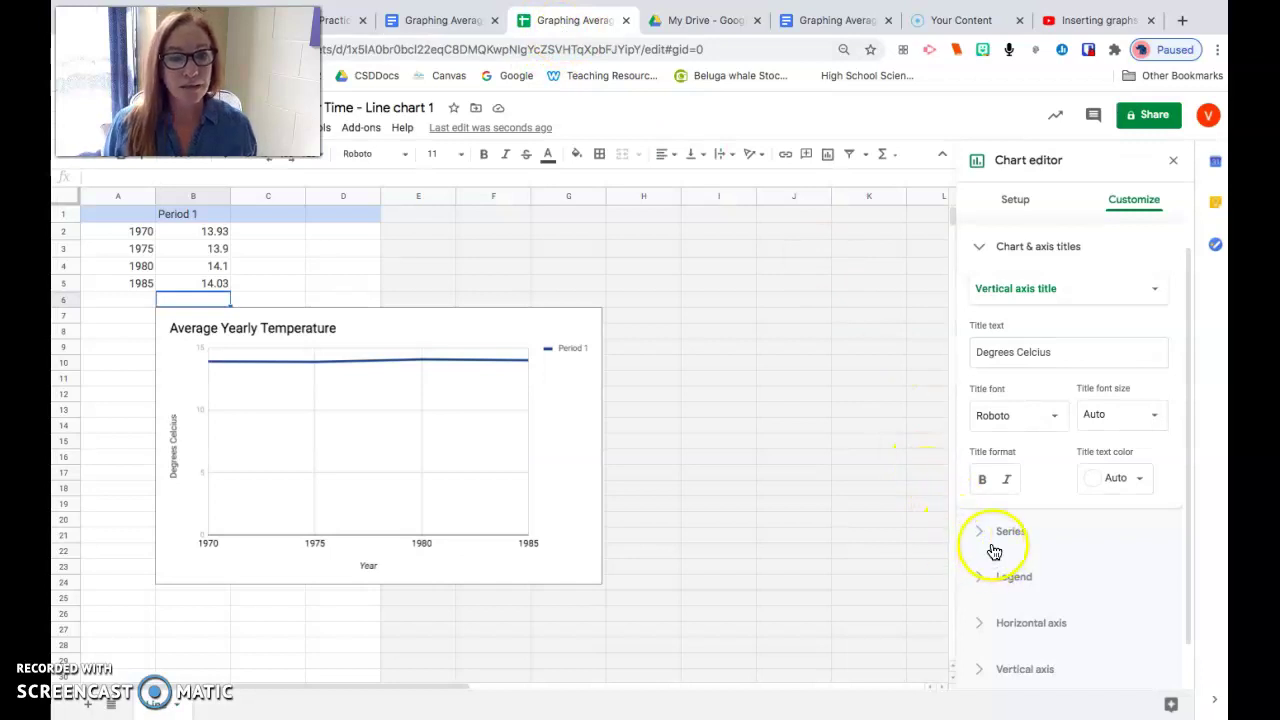
scroll(988, 491, down, 1)
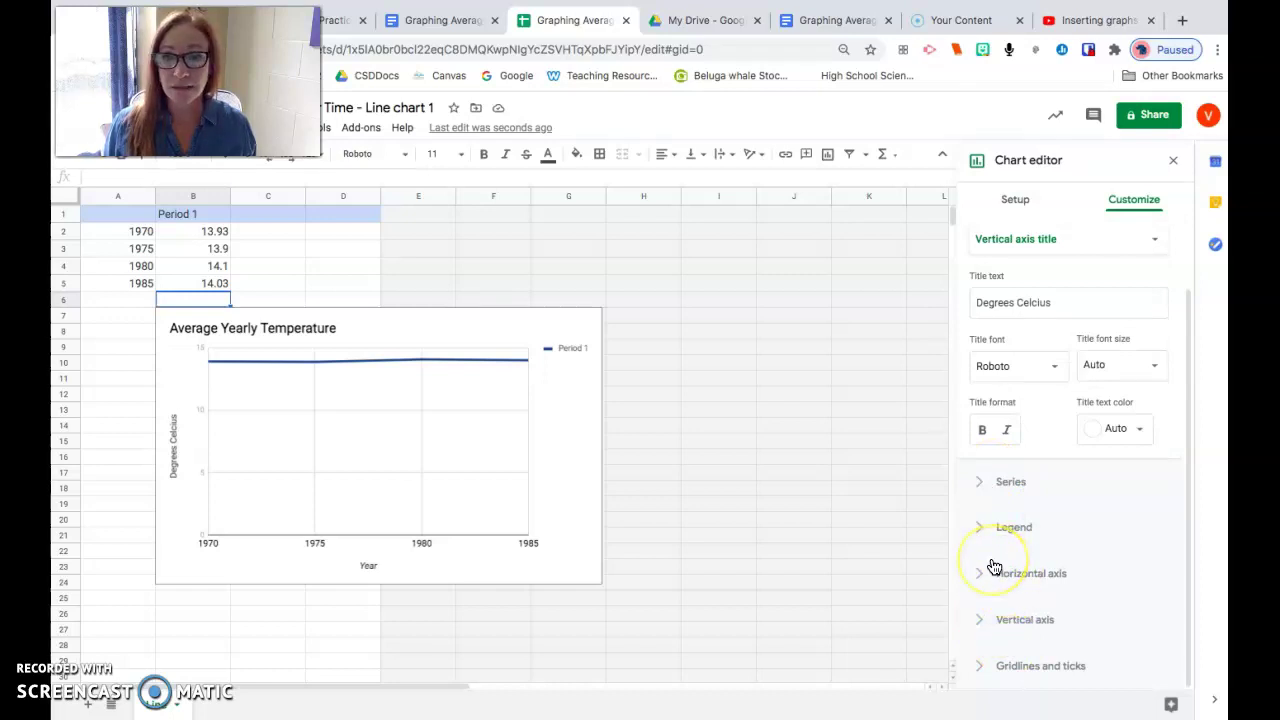
click(997, 619)
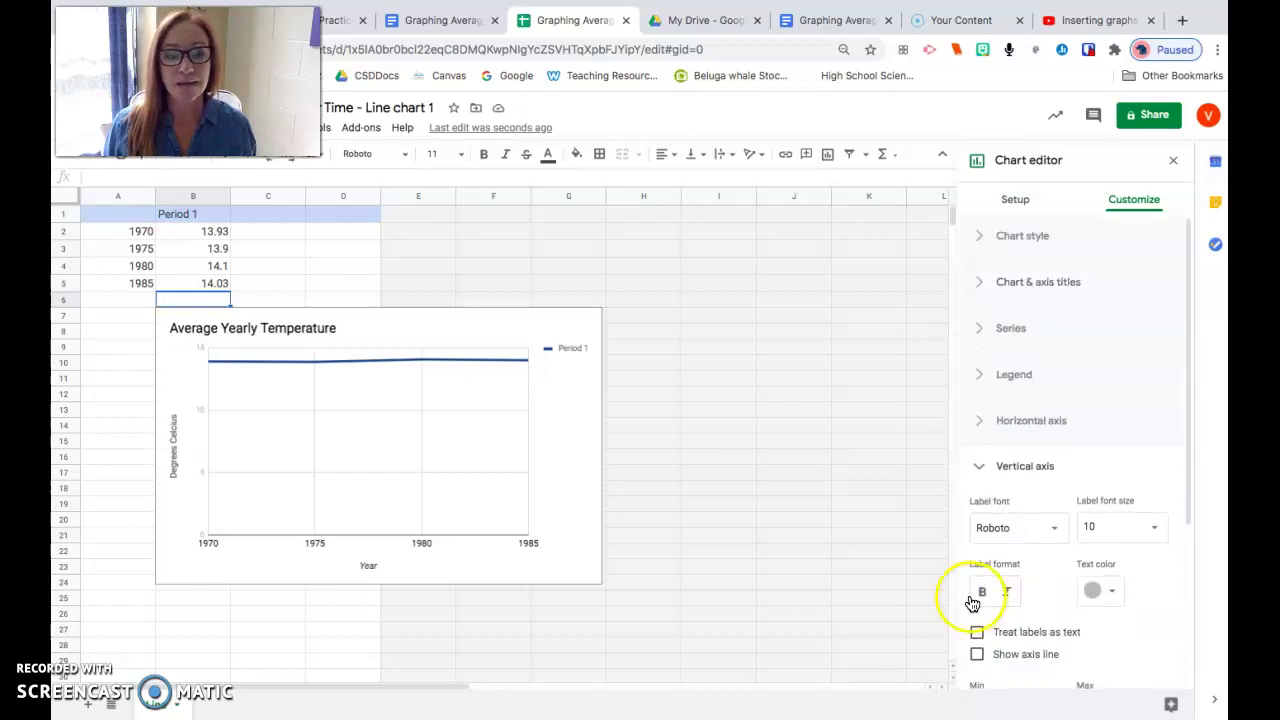
scroll(991, 500, down, 1)
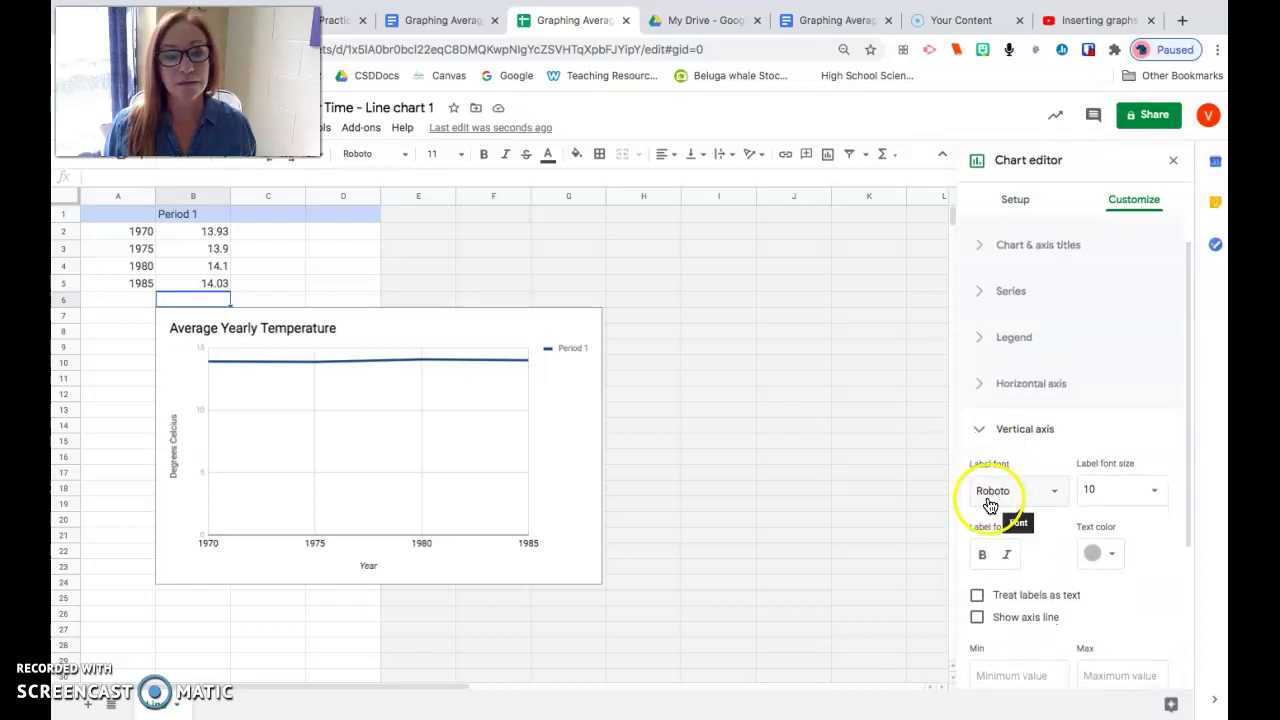
scroll(990, 500, down, 5)
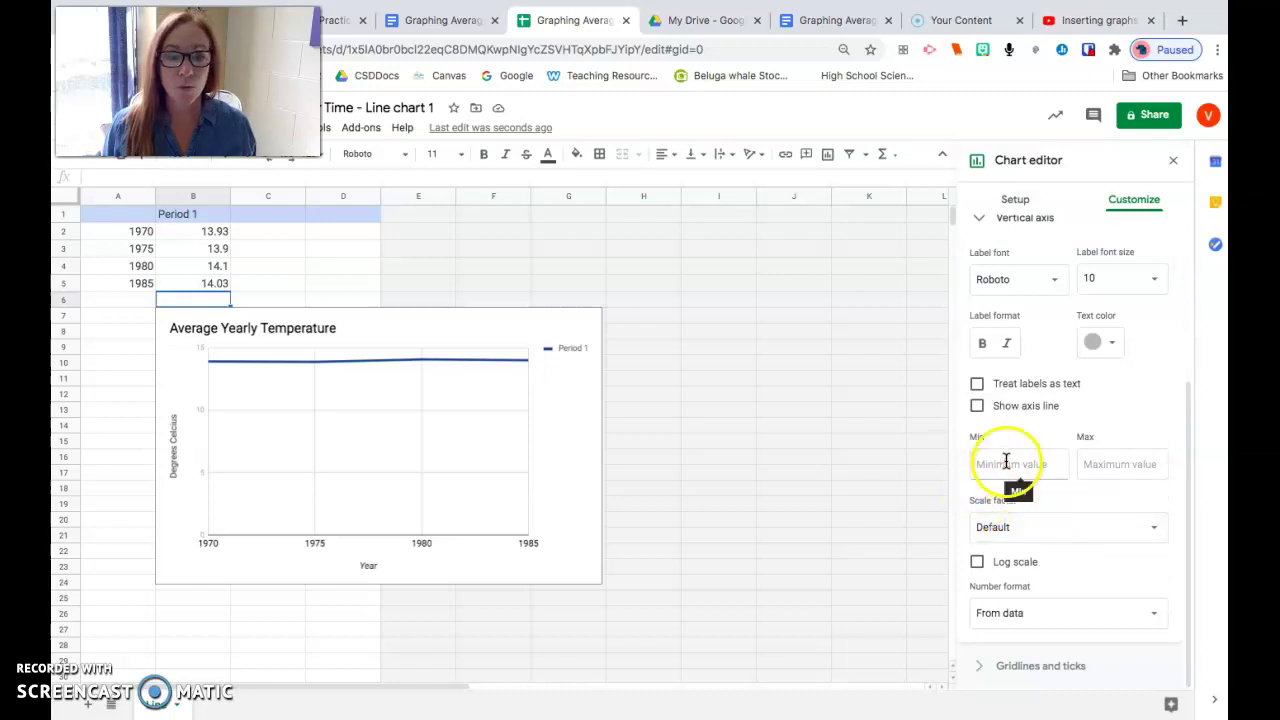
click(998, 465)
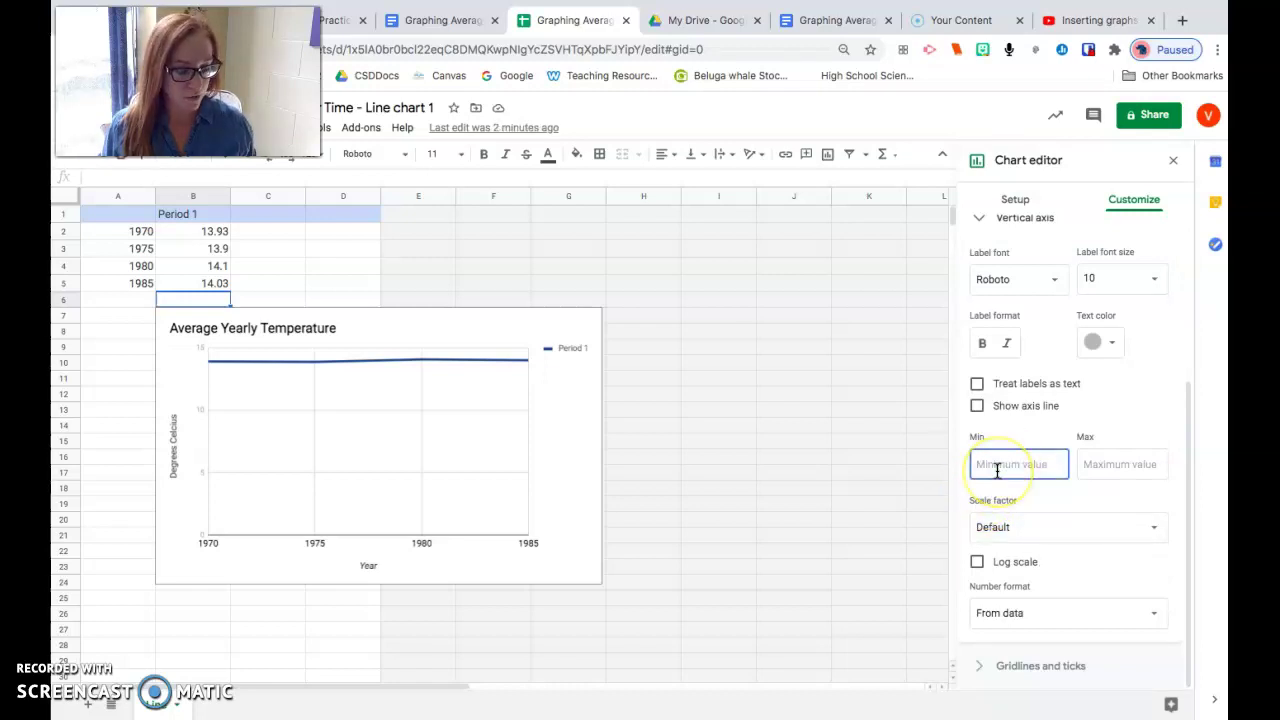
text(13)
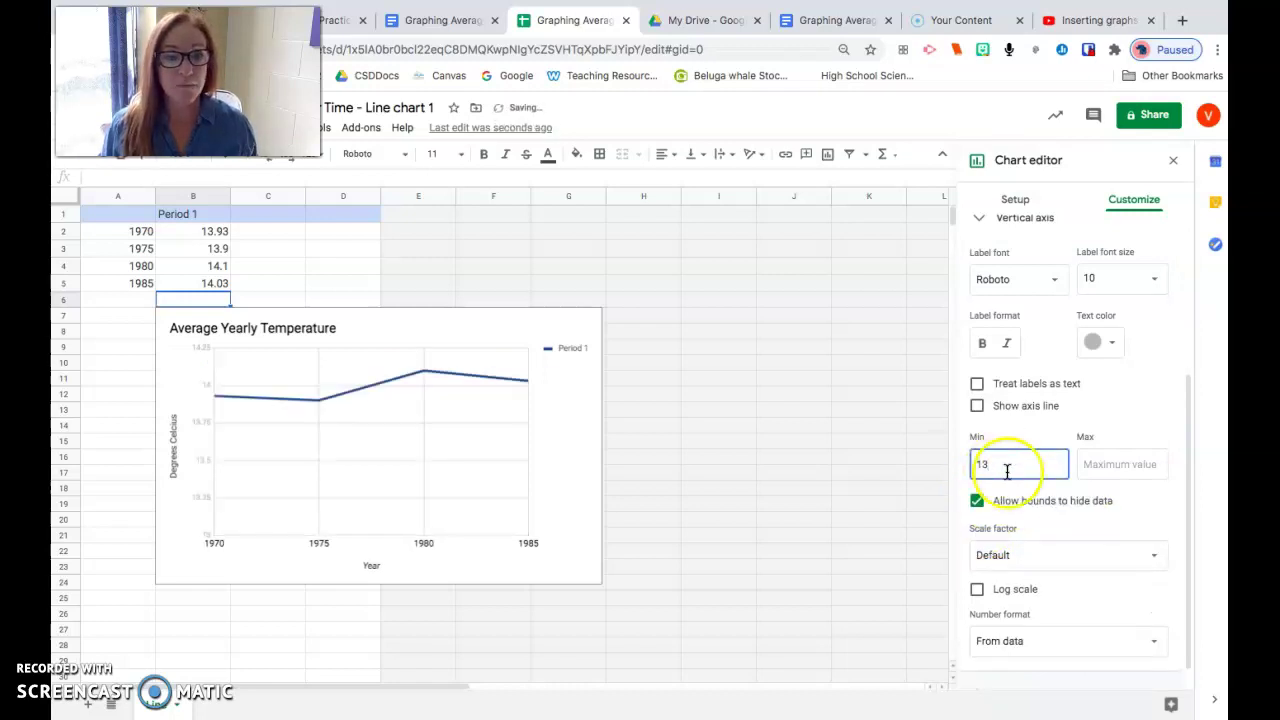
Step: Set the line chart's vertical axis maximum to 15
click(1112, 465)
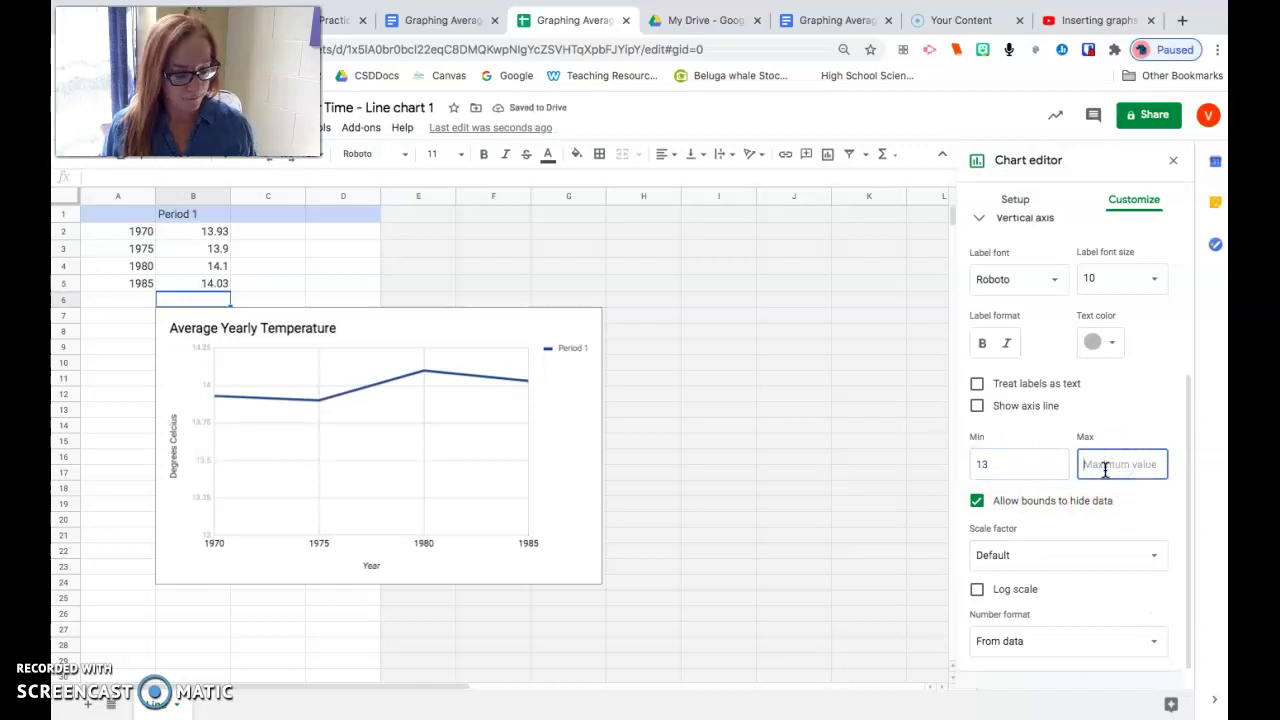
text(15)
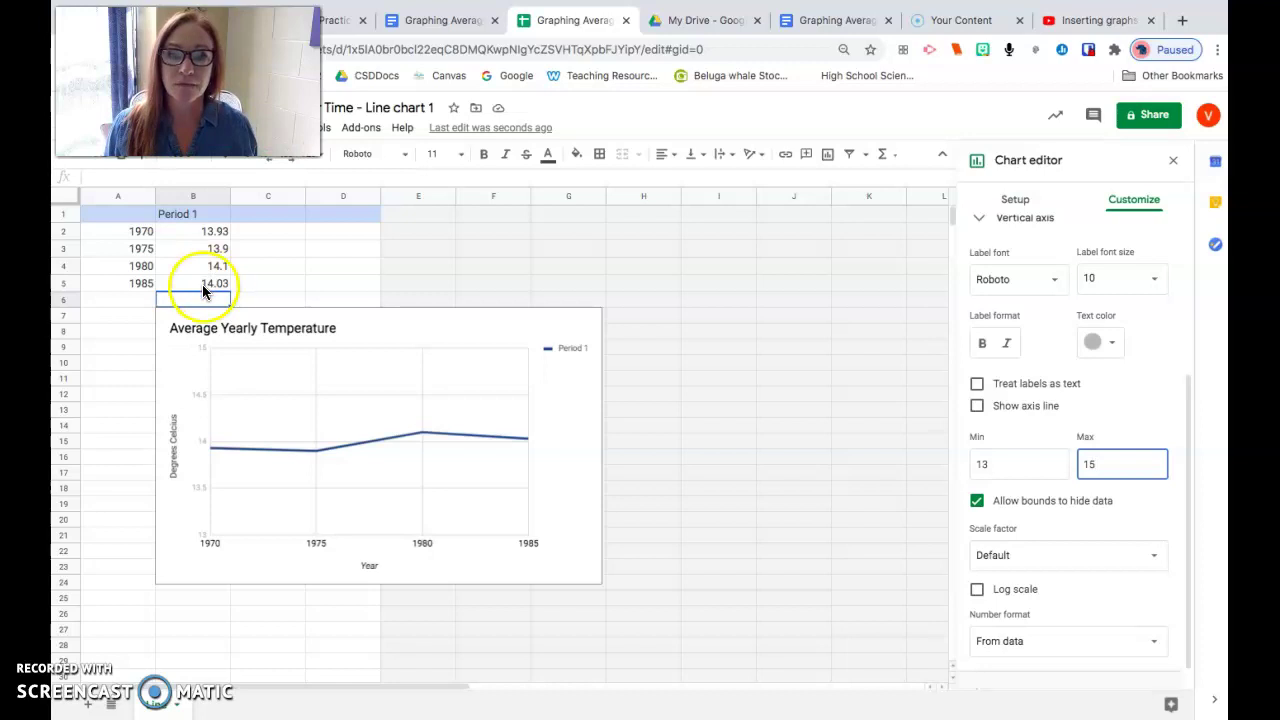
click(270, 387)
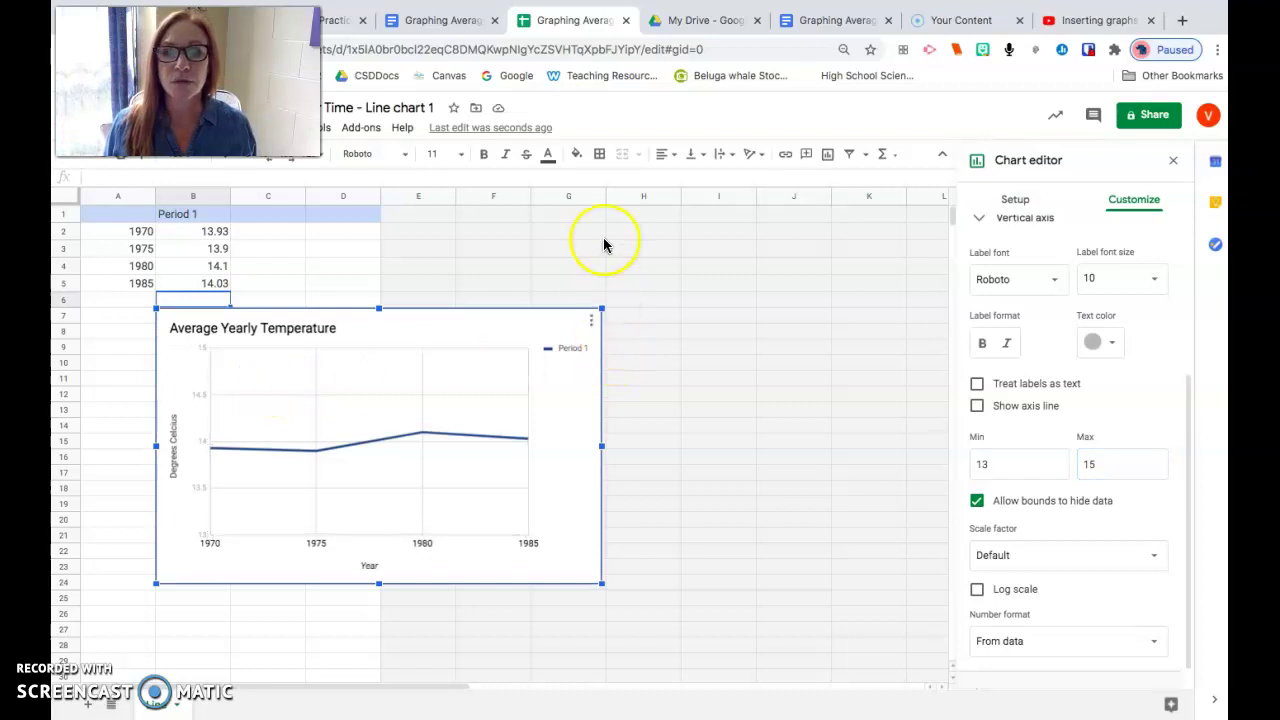
Step: Switch to the assignment document and update its linked "Points scored" chart from the edited spreadsheet
click(440, 20)
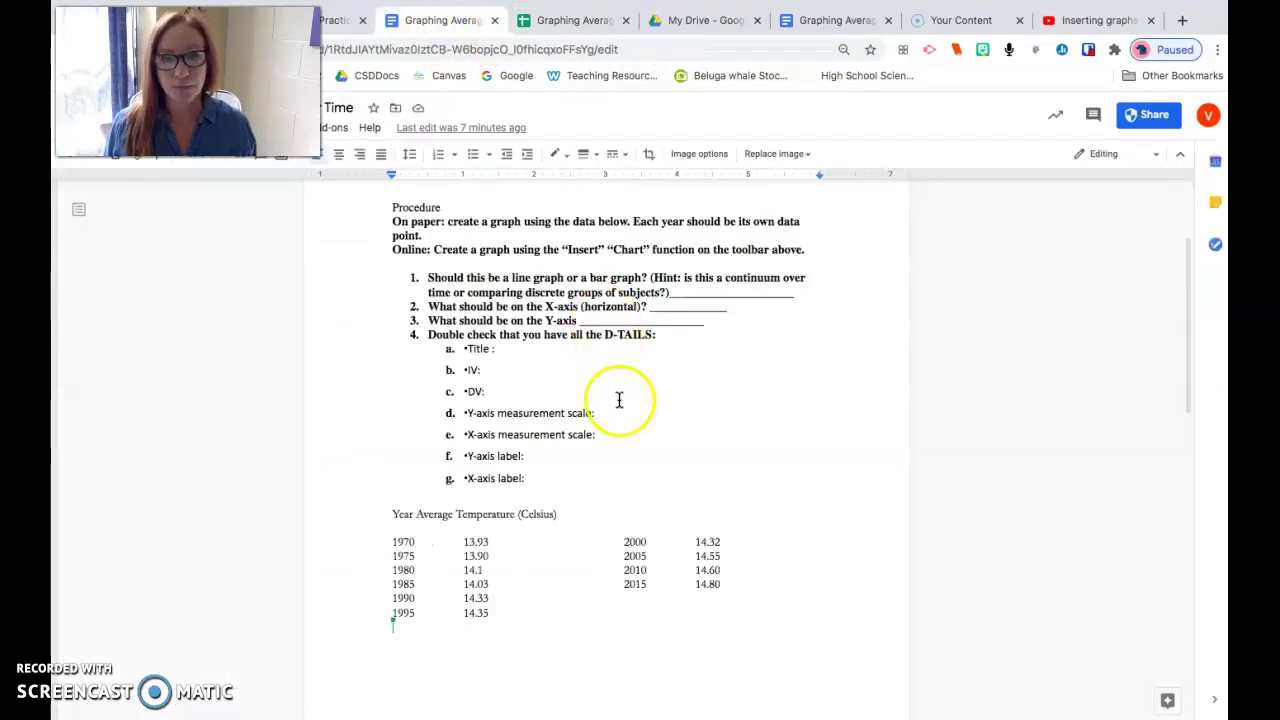
scroll(571, 414, down, 5)
scroll(559, 405, down, 1)
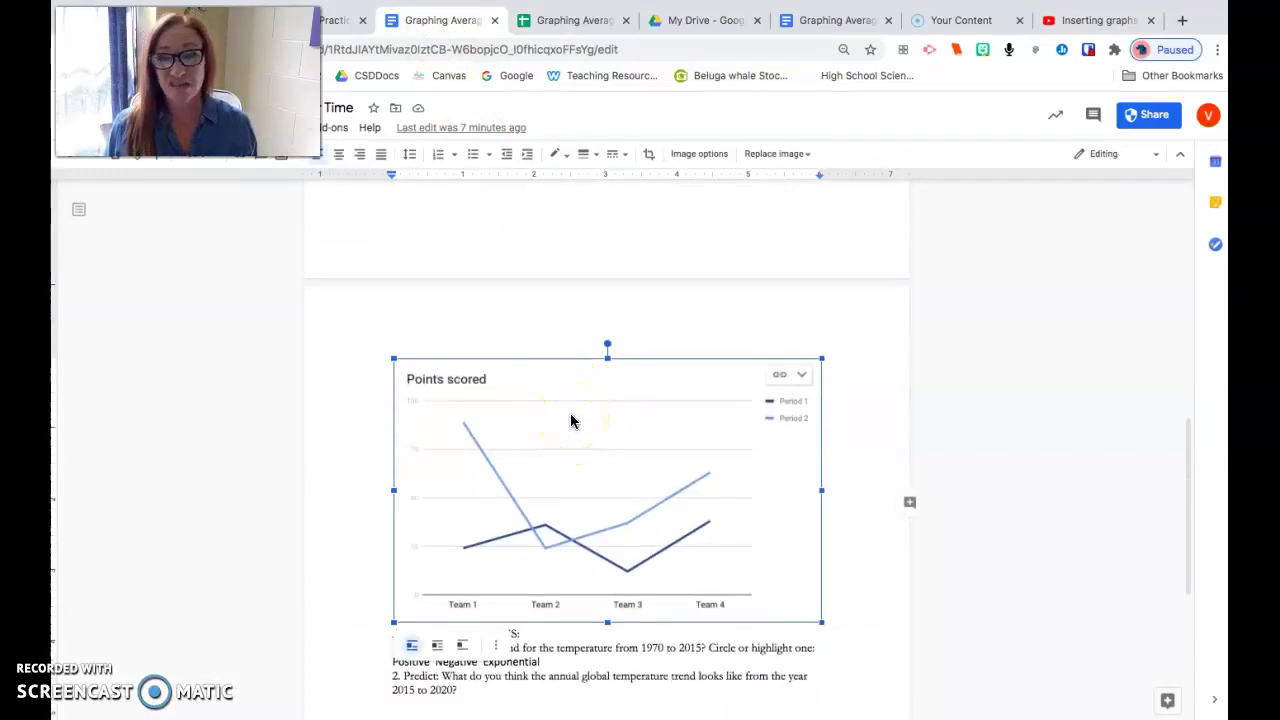
click(574, 417)
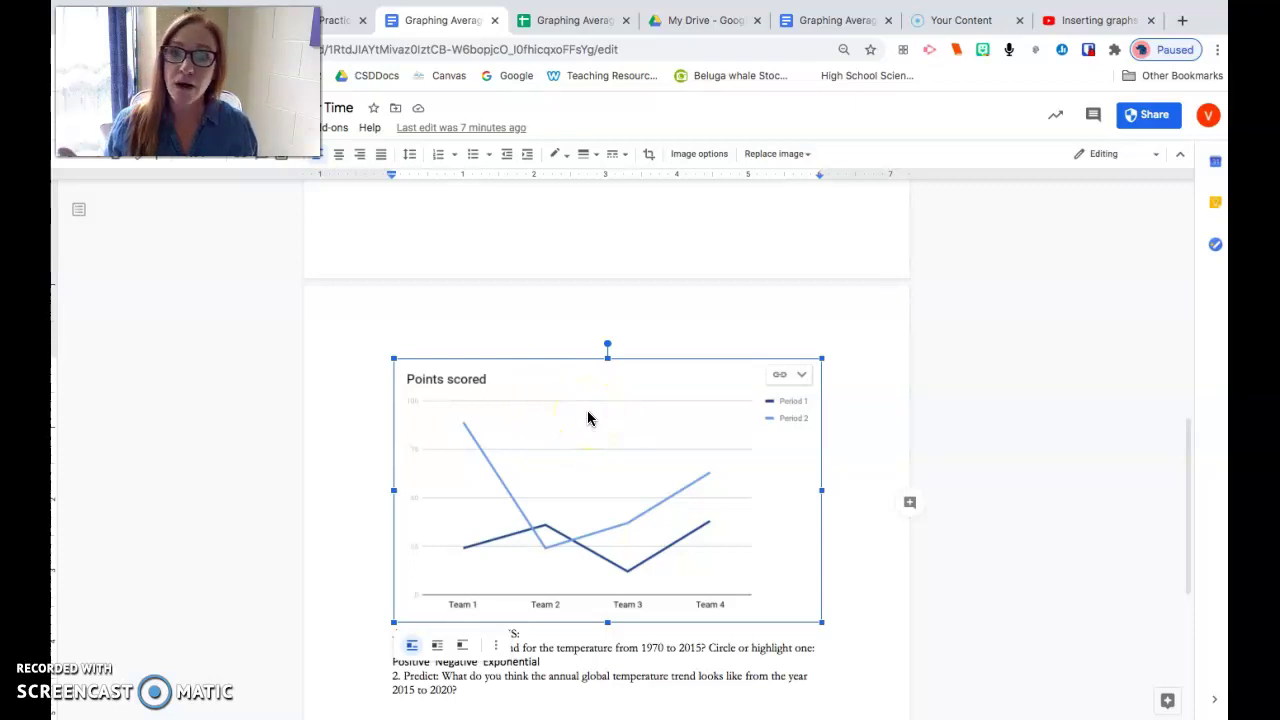
click(708, 421)
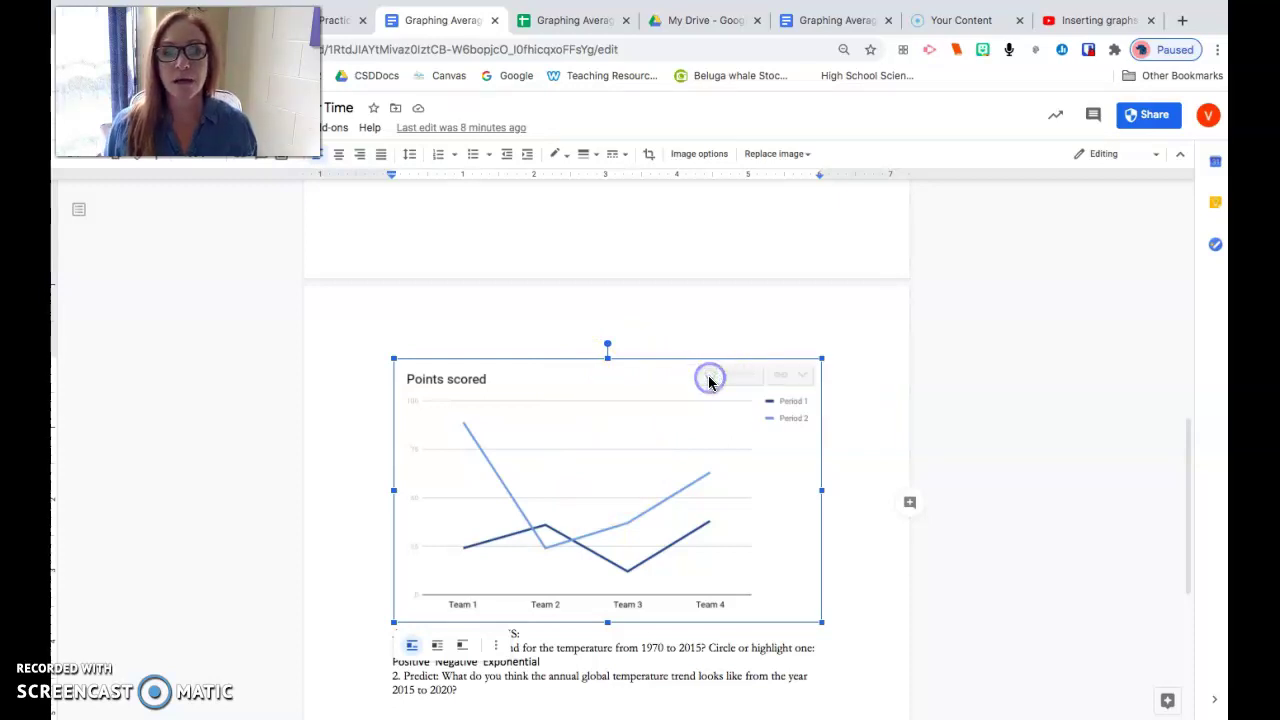
click(643, 466)
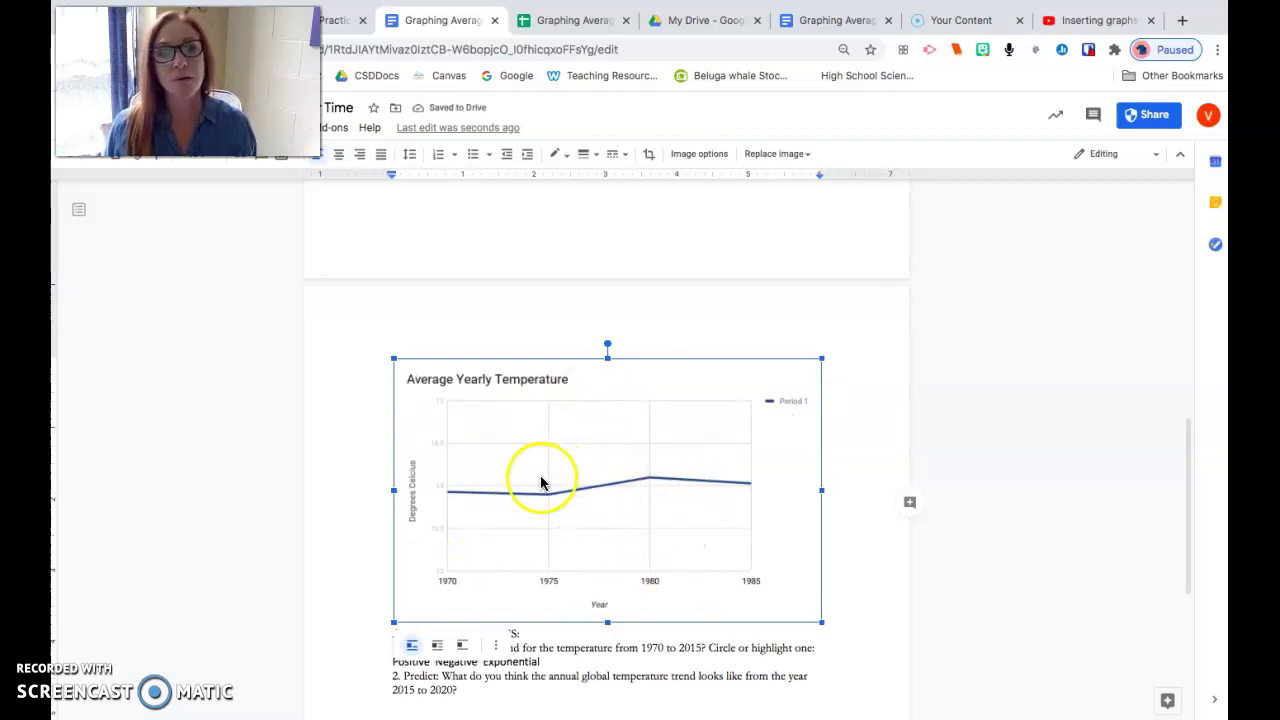
Step: Compare the document's temperature chart with the spreadsheet's version, and review the questions below the chart in the document
click(565, 21)
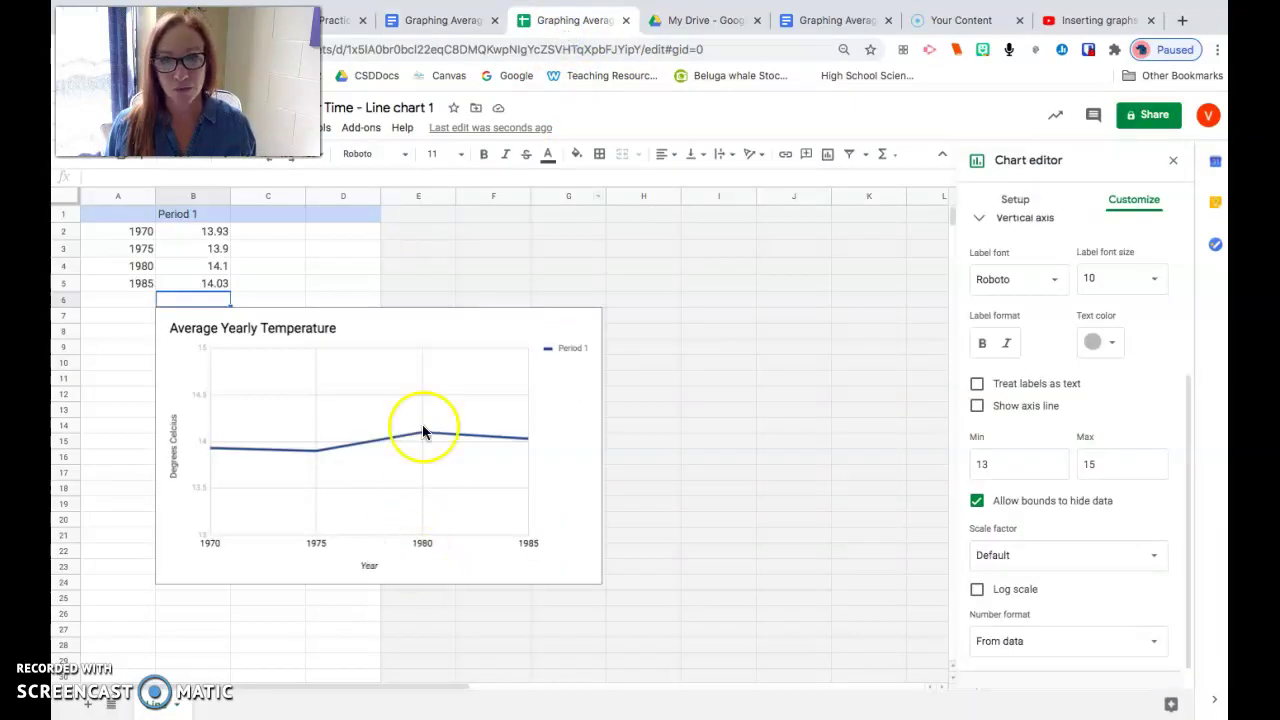
click(417, 21)
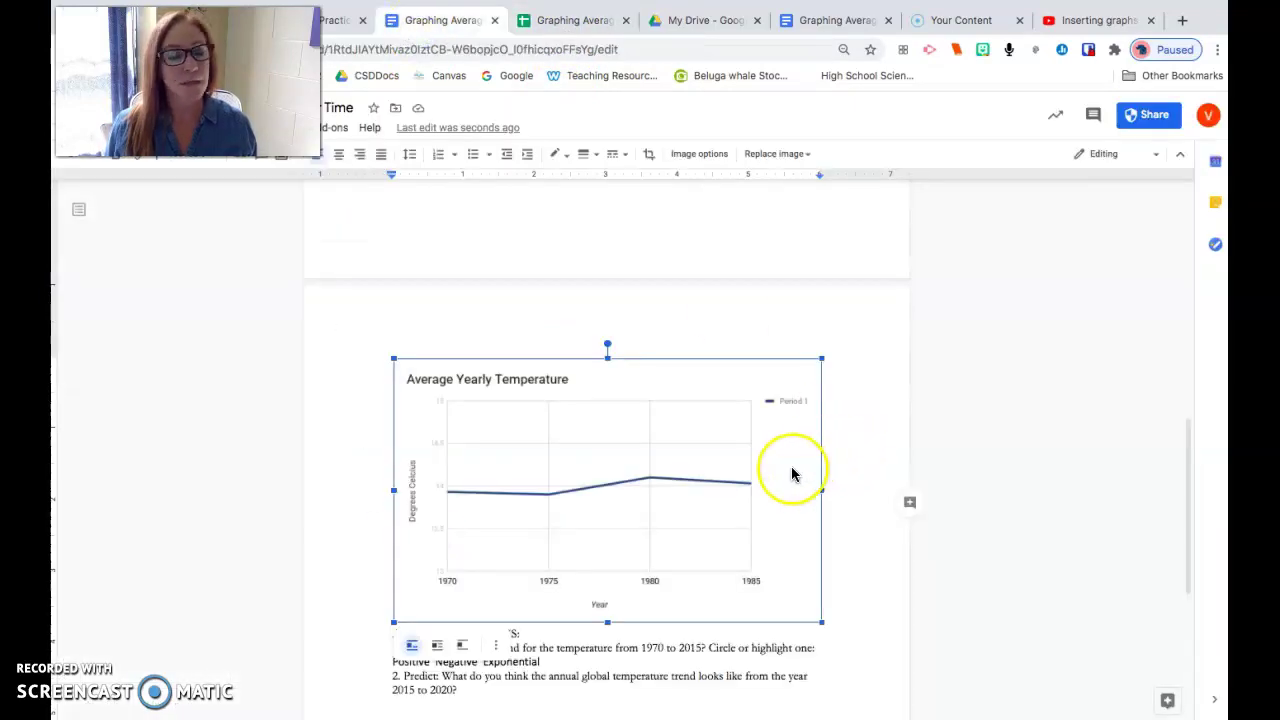
click(560, 21)
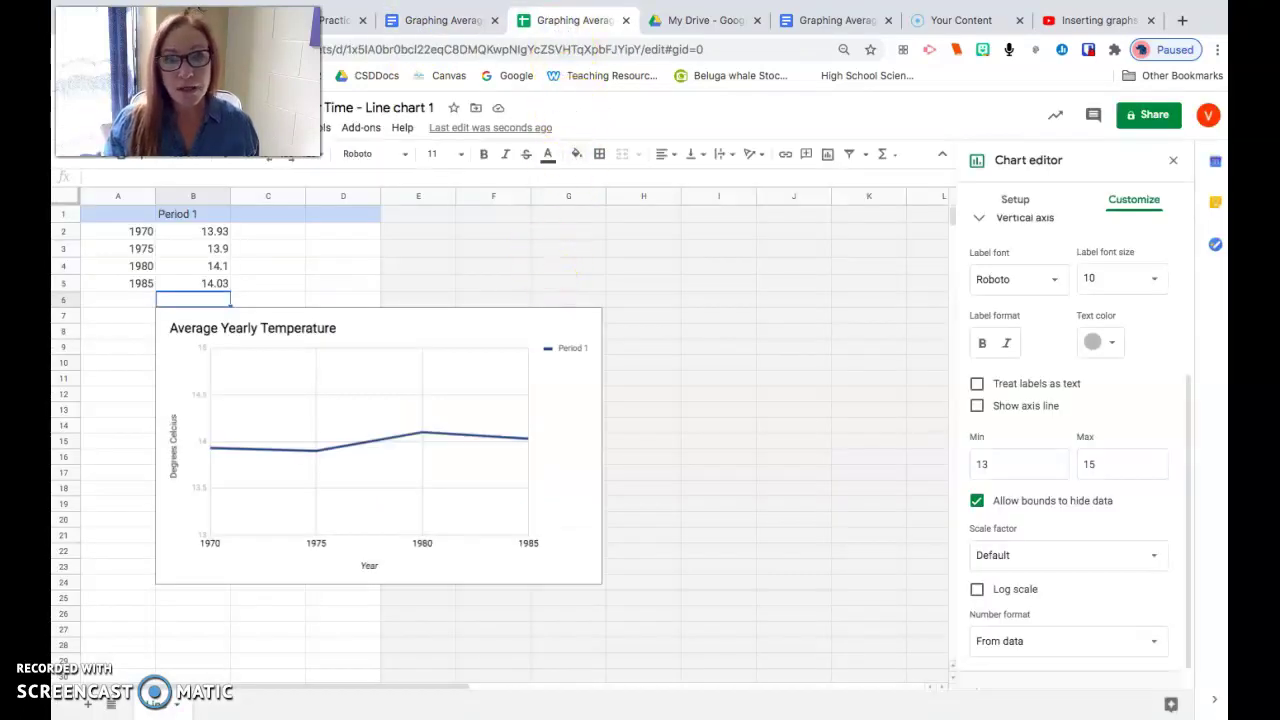
click(415, 22)
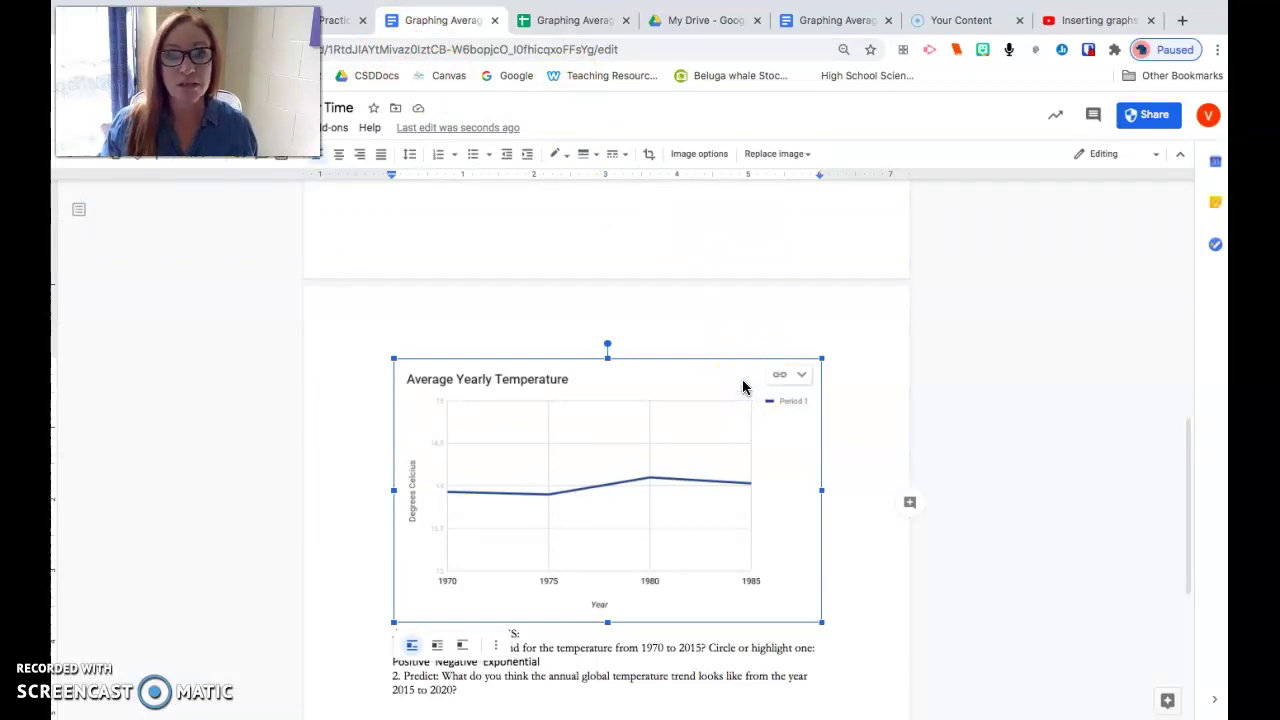
click(718, 440)
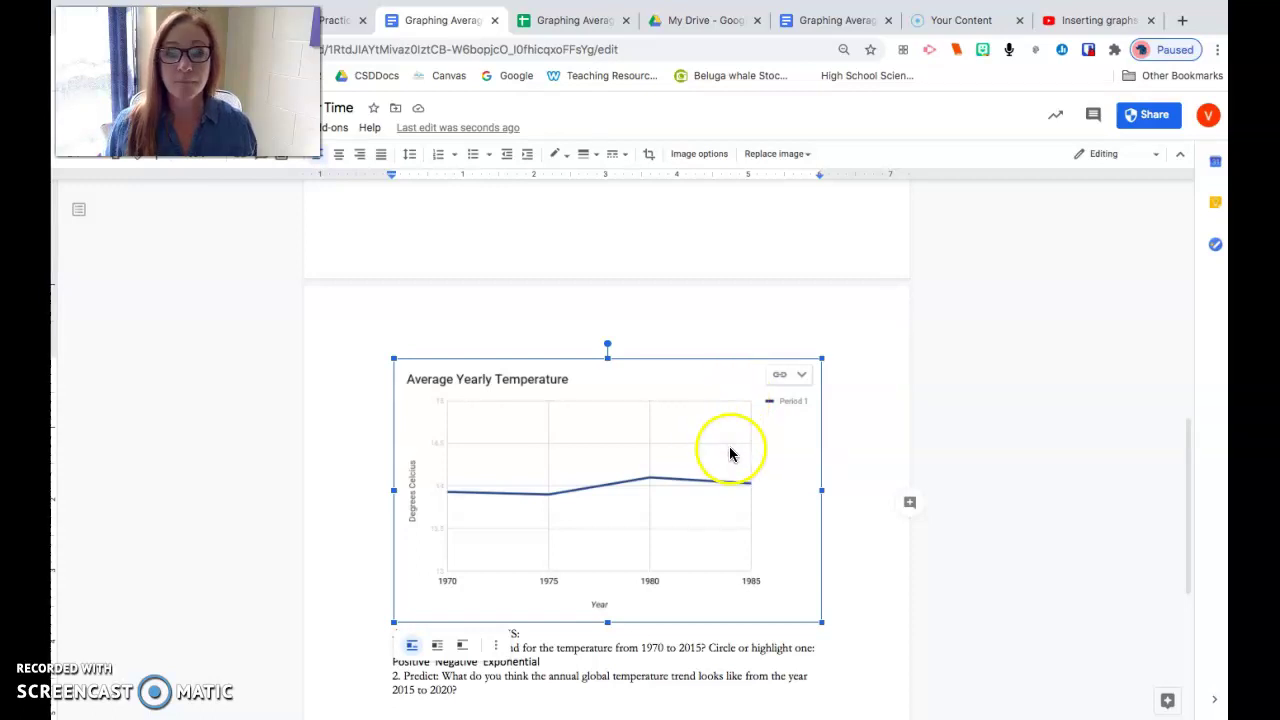
scroll(727, 440, down, 1)
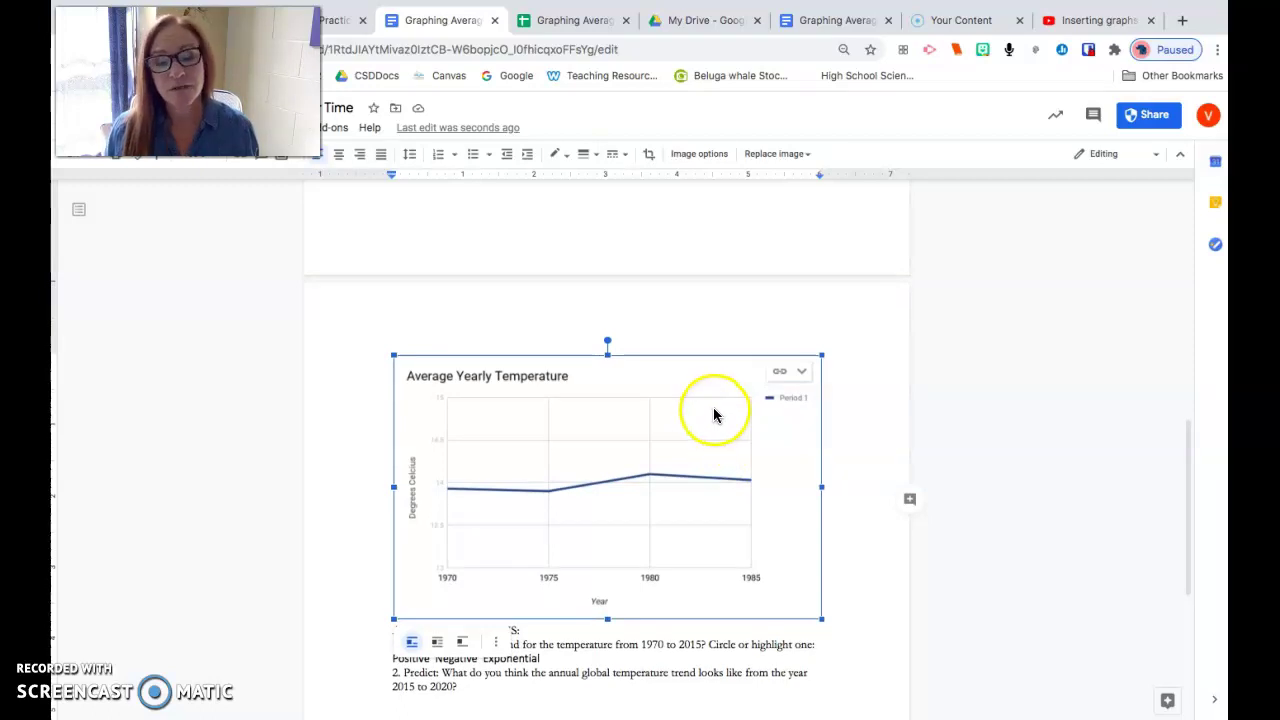
scroll(917, 428, down, 1)
scroll(917, 428, down, 3)
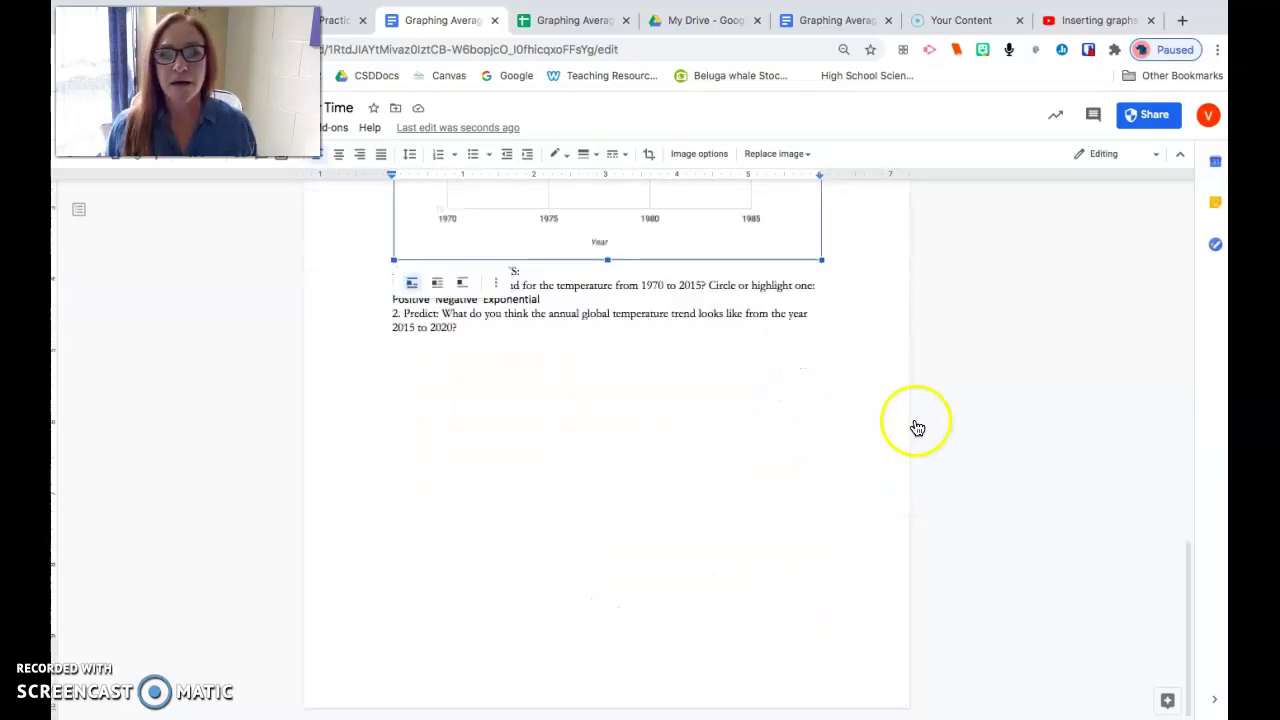
scroll(914, 423, up, 5)
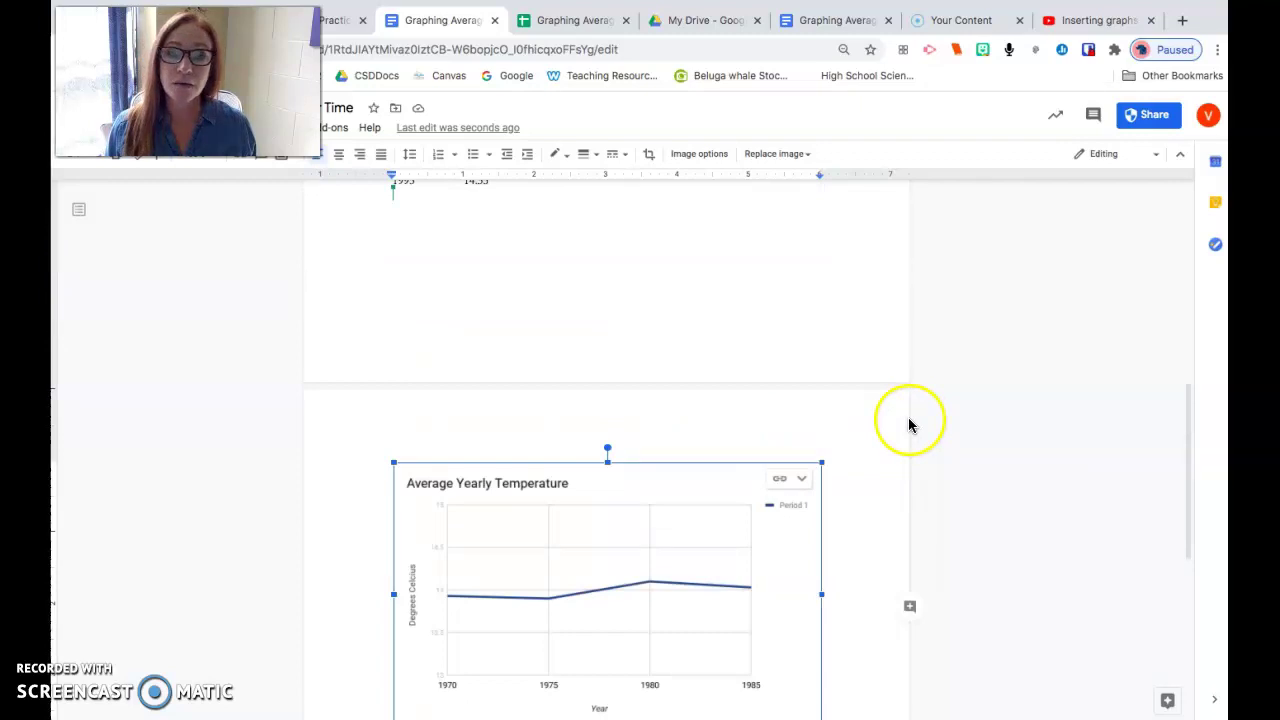